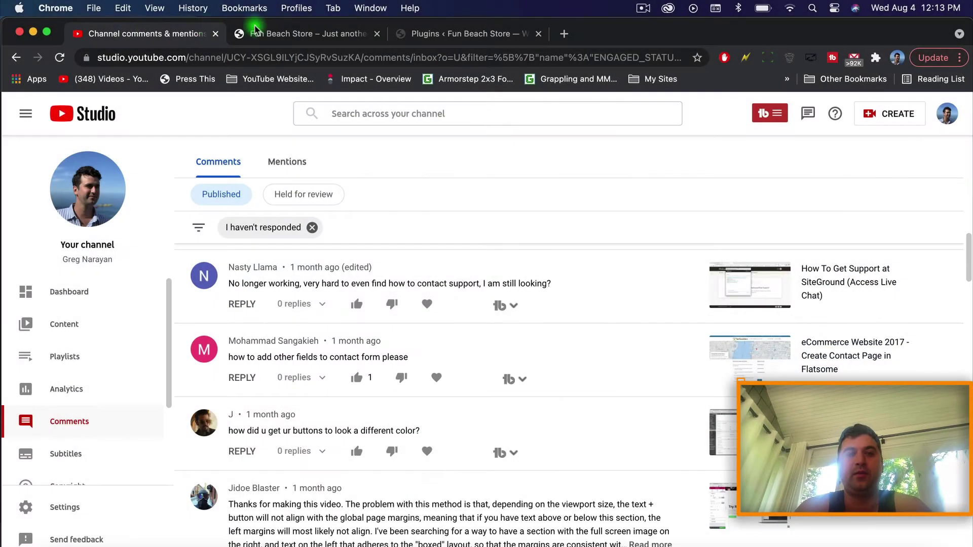
Step: Go to the Fun Beach Store's Contact Us page and scroll down to its Send Us a Note form
left_click(272, 35)
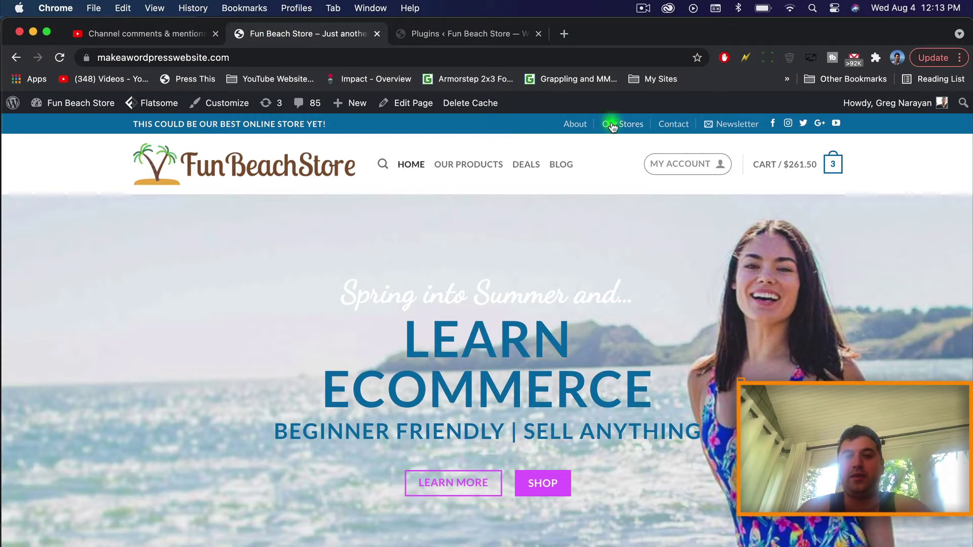
left_click(665, 125)
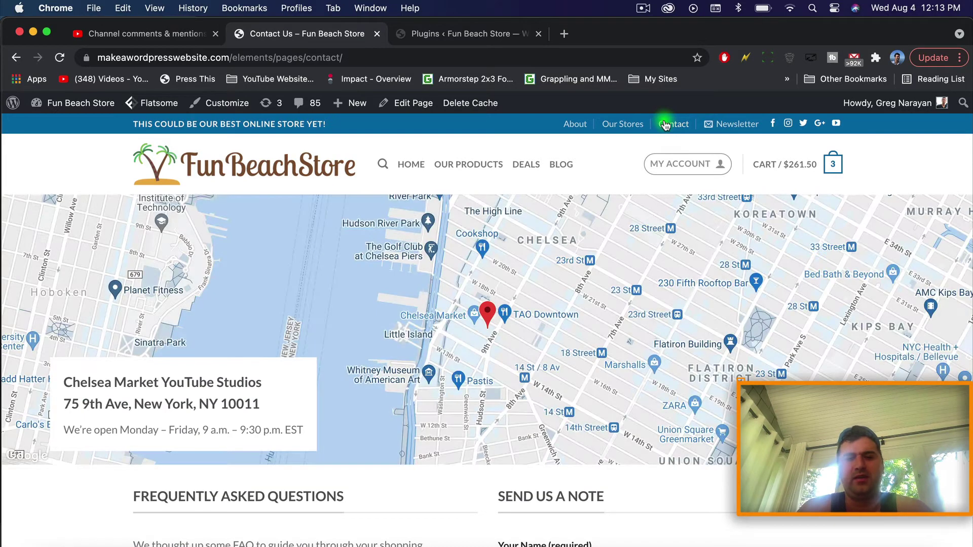
scroll(670, 502, "down", 2)
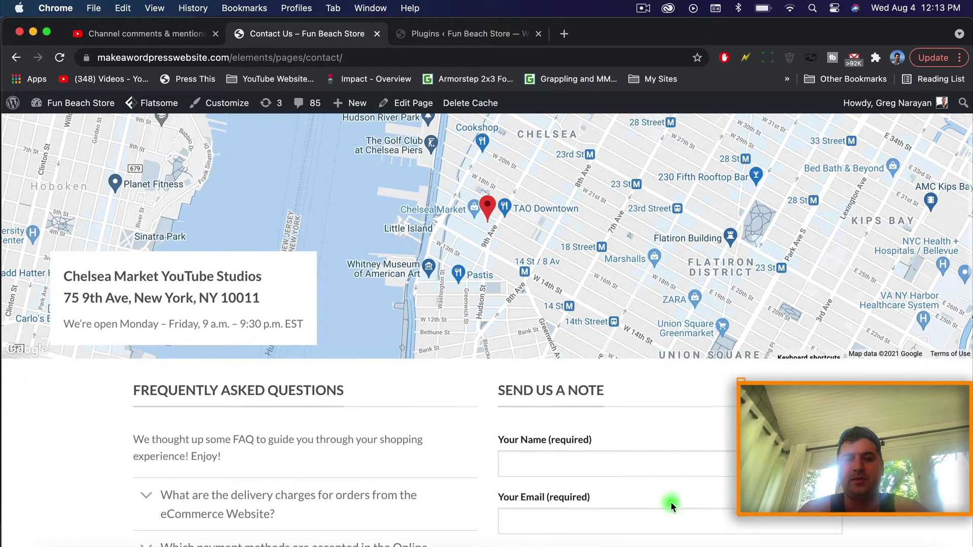
scroll(670, 502, "down", 4)
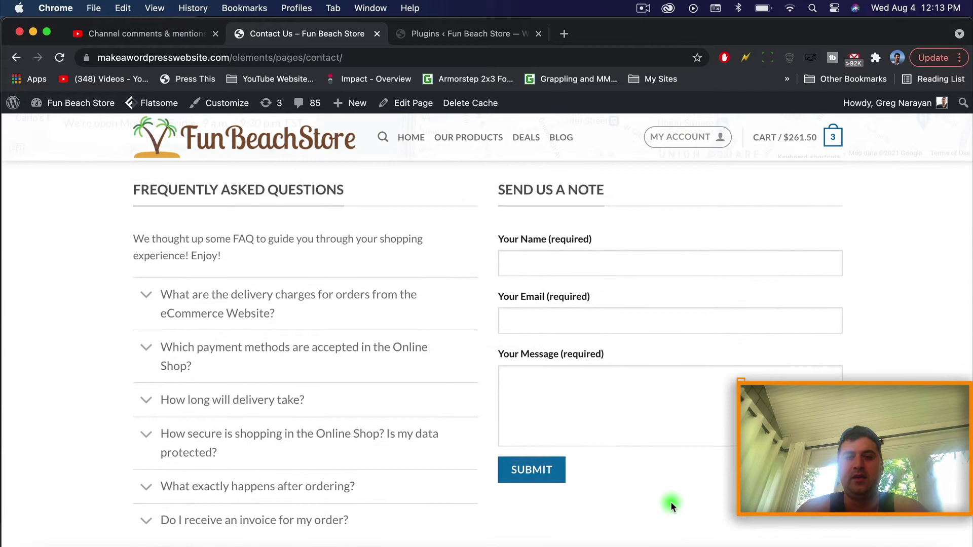
scroll(670, 504, "down", 1)
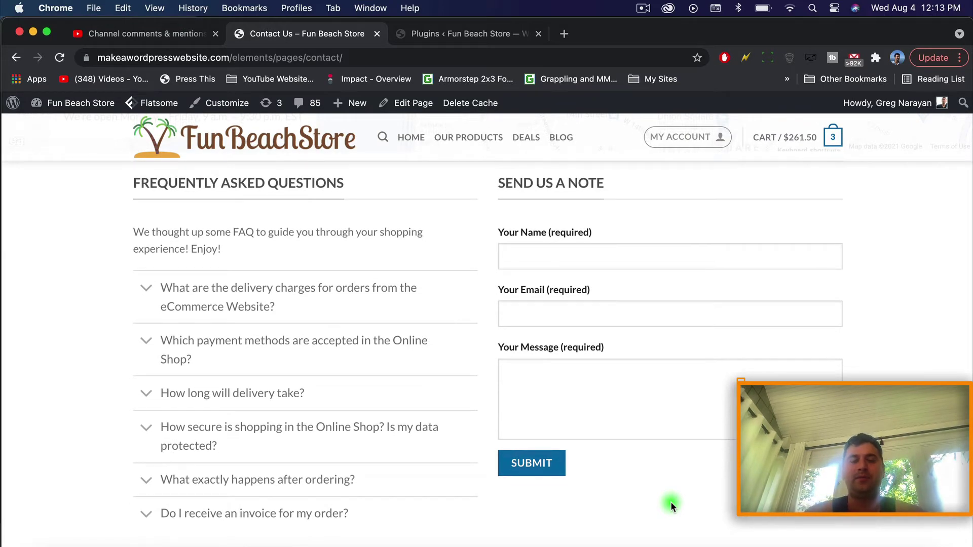
Step: Try out the form's Your Name, Your Email and Message fields
left_click(536, 253)
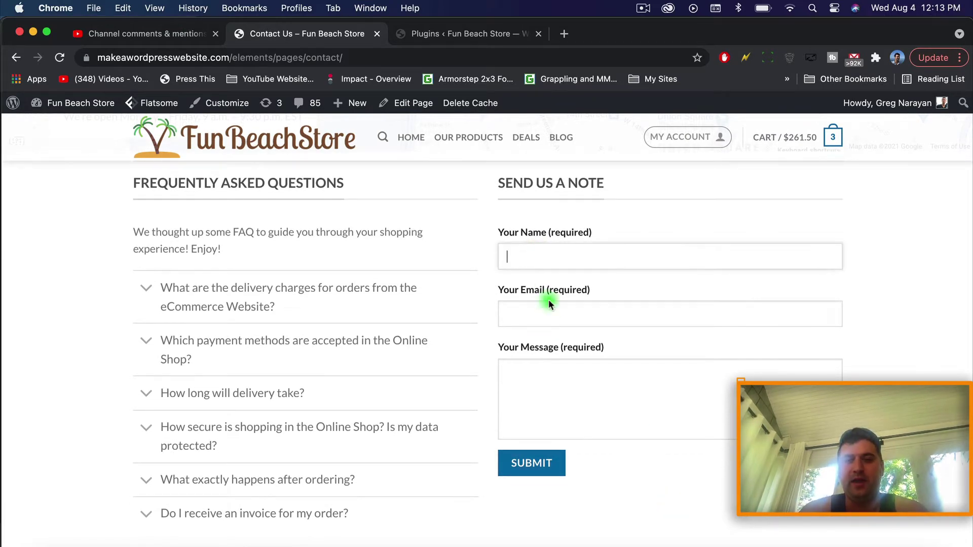
left_click(549, 310)
left_click(552, 375)
left_click(518, 254)
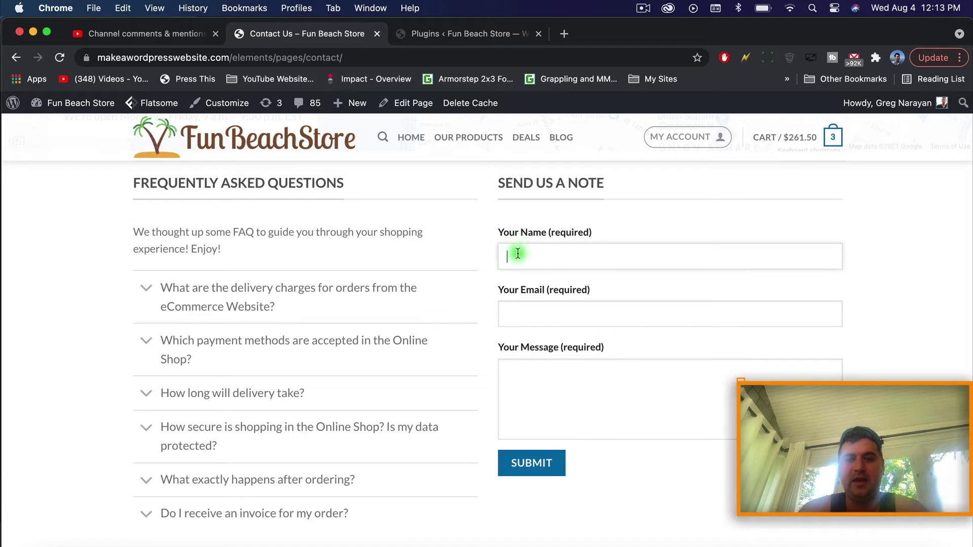
left_click(515, 307)
Step: Find the Contact Form 7 plugin in the WordPress Plugins list
left_click(446, 35)
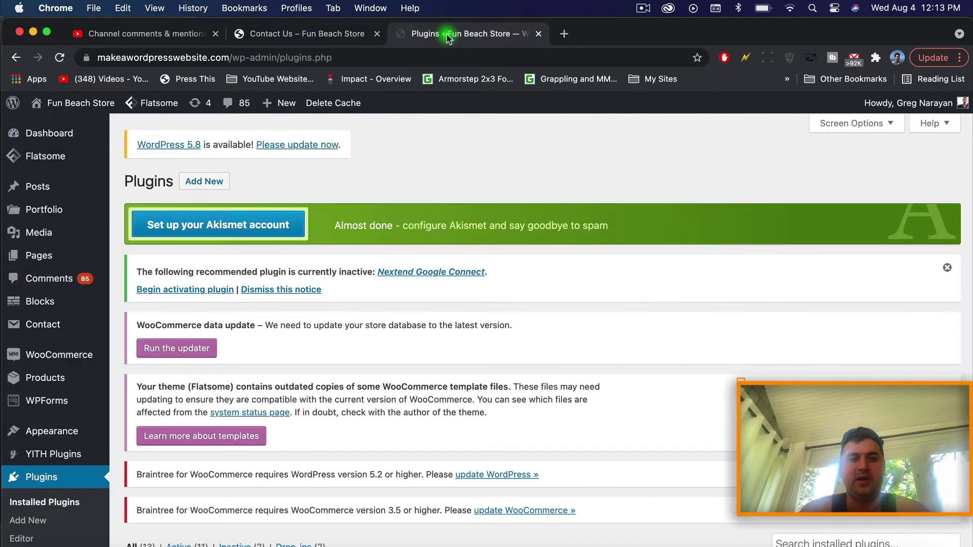
scroll(530, 290, "down", 6)
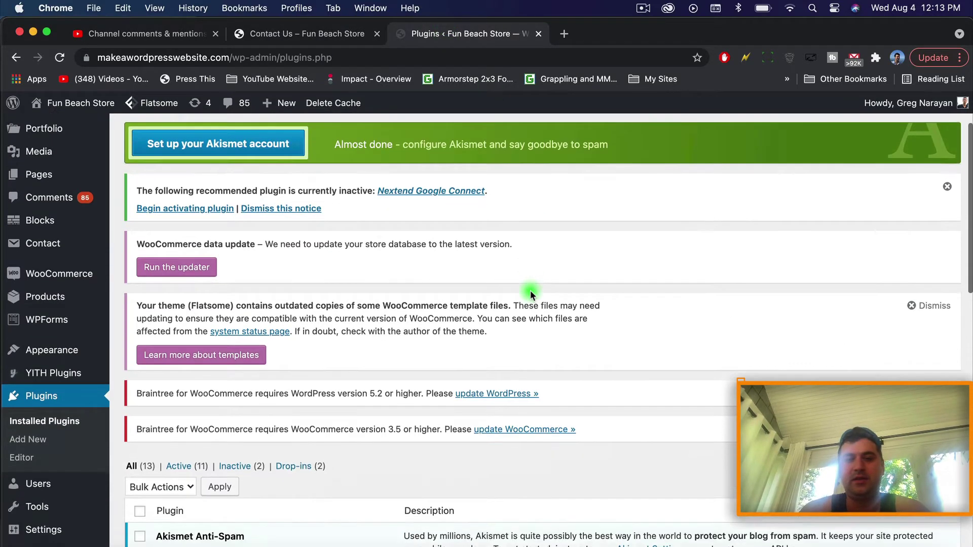
scroll(530, 291, "down", 3)
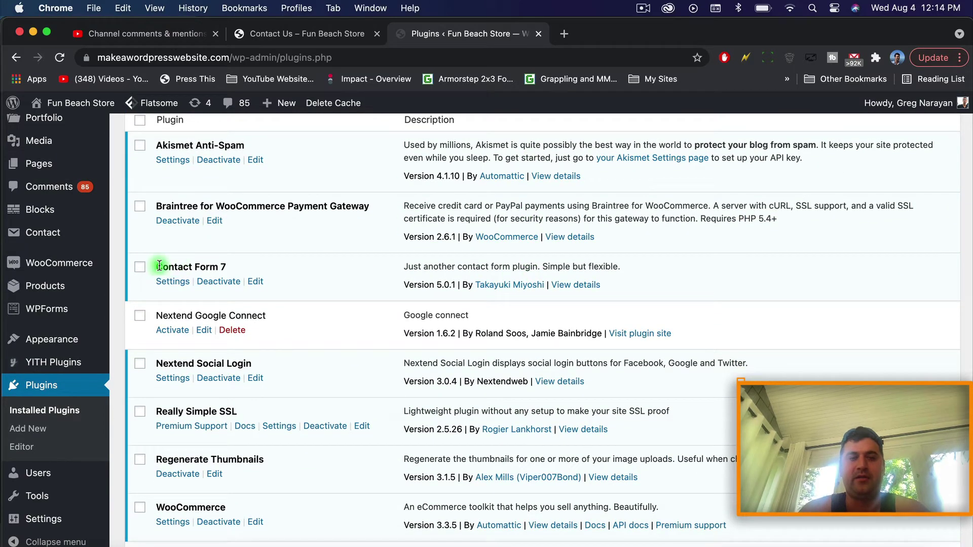
left_click_drag(158, 267, 233, 269)
left_click(233, 269)
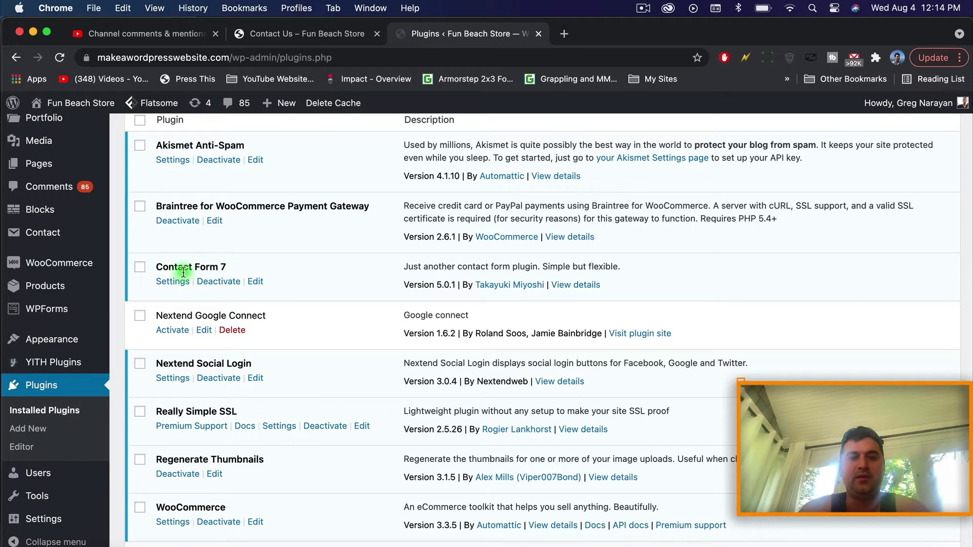
Step: Go to Contact Form 7's settings and scroll through its list of five forms
left_click(172, 284)
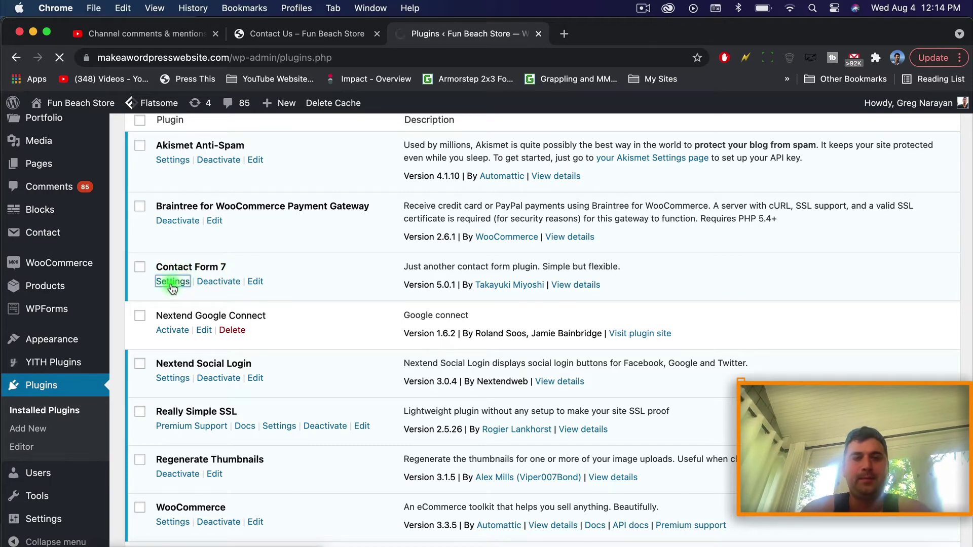
scroll(455, 337, "down", 5)
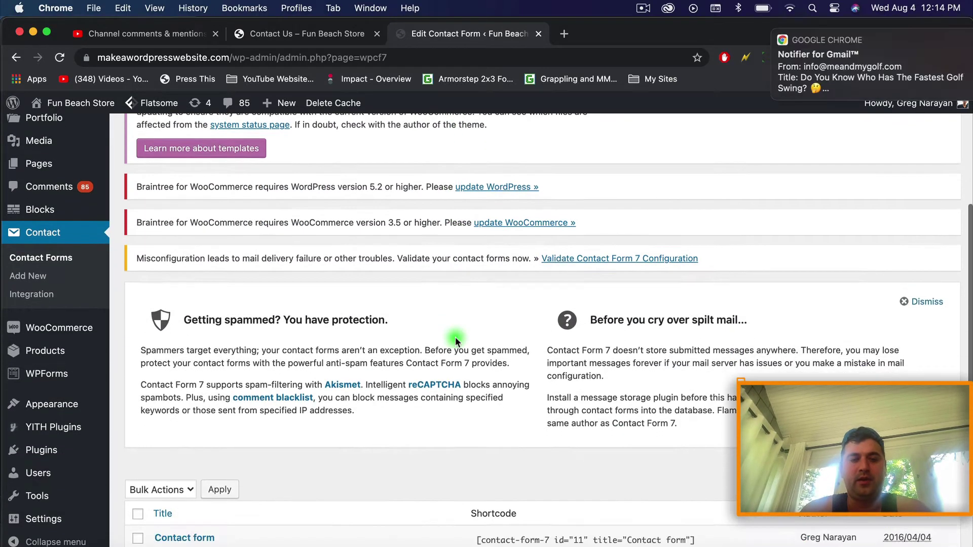
scroll(455, 336, "down", 5)
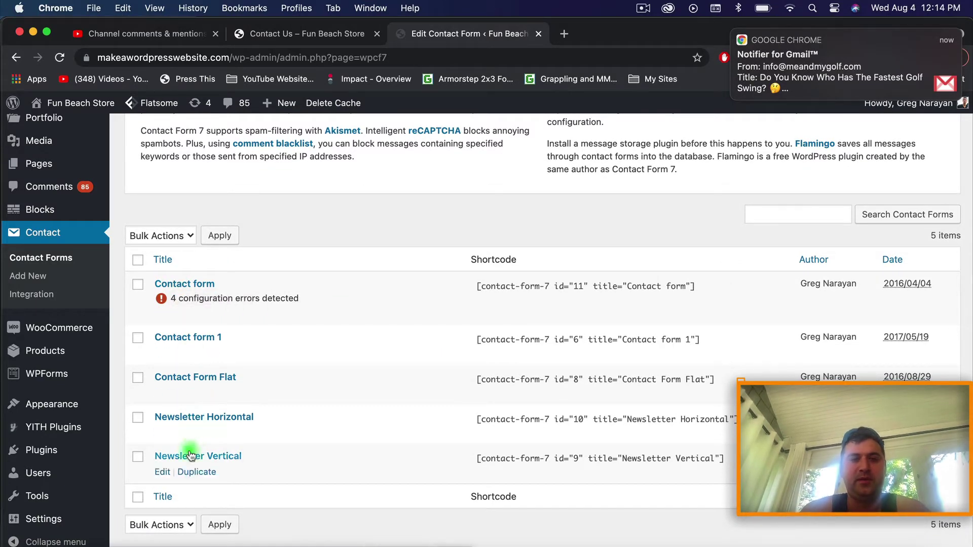
Step: Start editing Contact form and enlarge the Simple contact form preset to see all of it
left_click(188, 287)
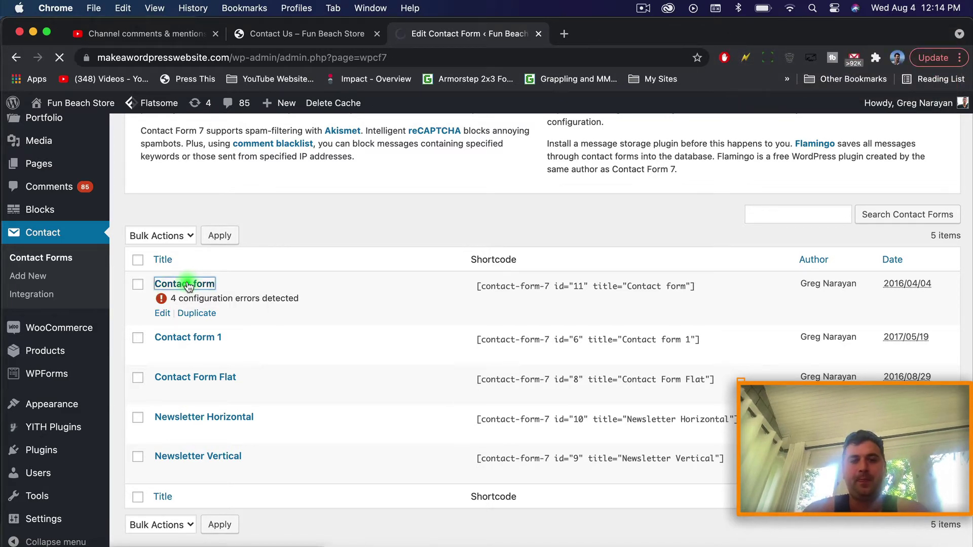
scroll(524, 364, "down", 8)
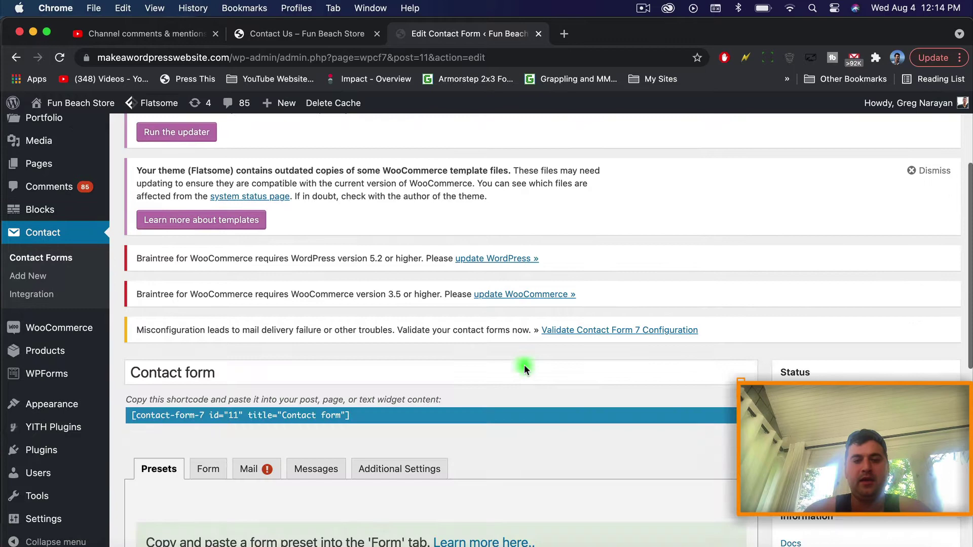
scroll(524, 366, "down", 4)
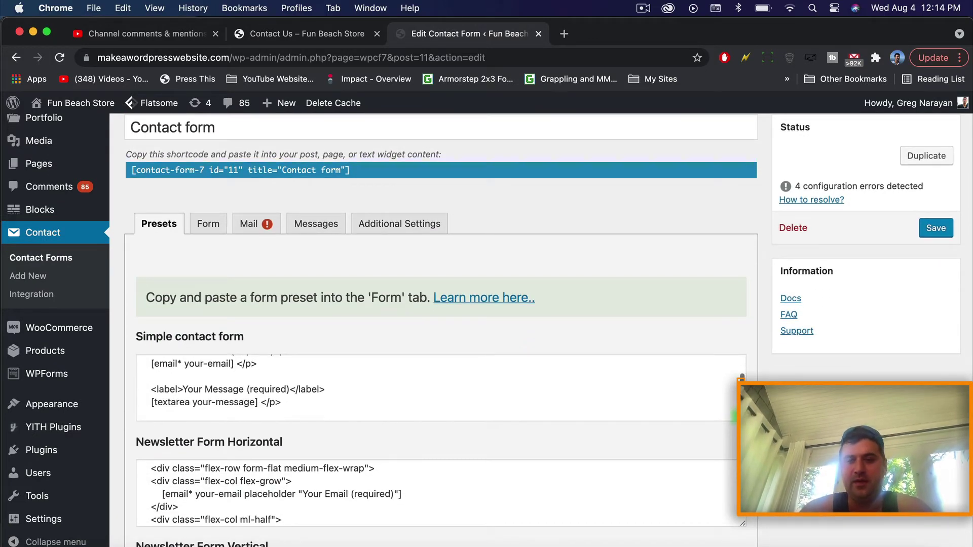
left_click_drag(734, 419, 729, 510)
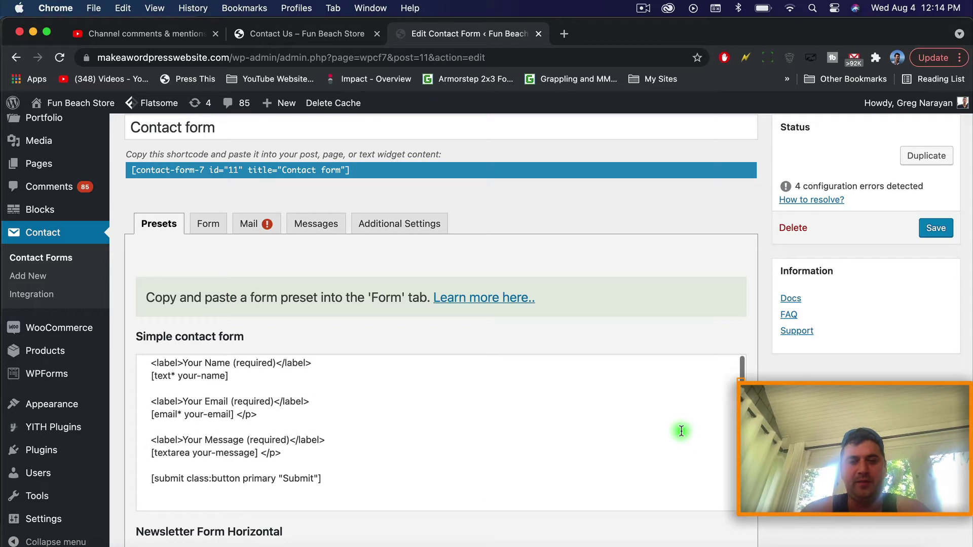
scroll(681, 431, "down", 5)
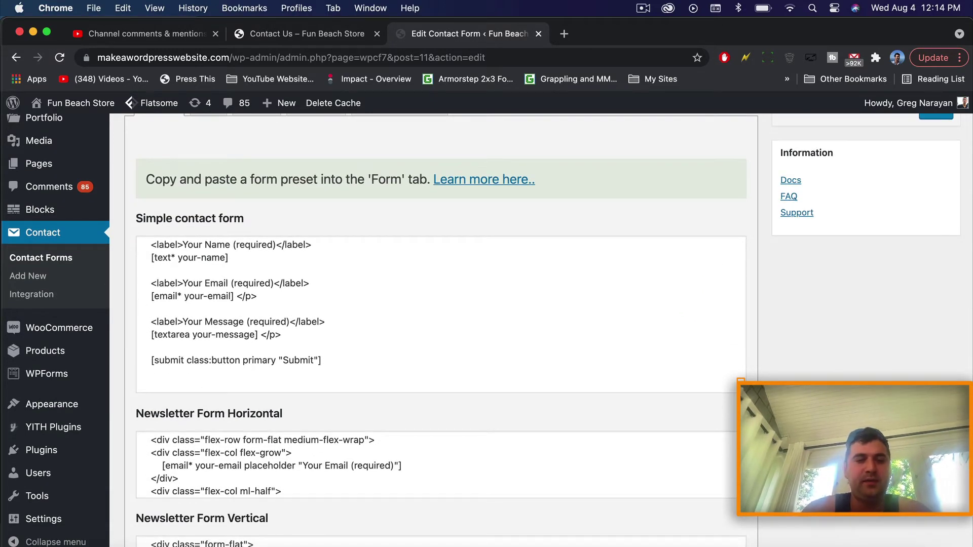
Step: Copy the Your Name label and field lines into the preset as a duplicate, then undo it
left_click(237, 252)
left_click_drag(237, 251, 151, 245)
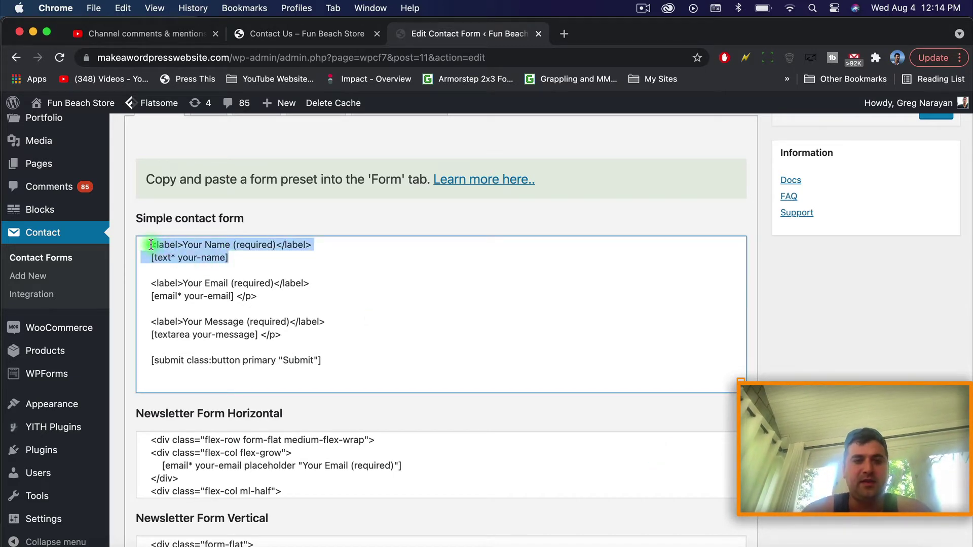
key("cmd+c")
left_click(235, 258)
key("Return")
key("Return")
key("cmd+v")
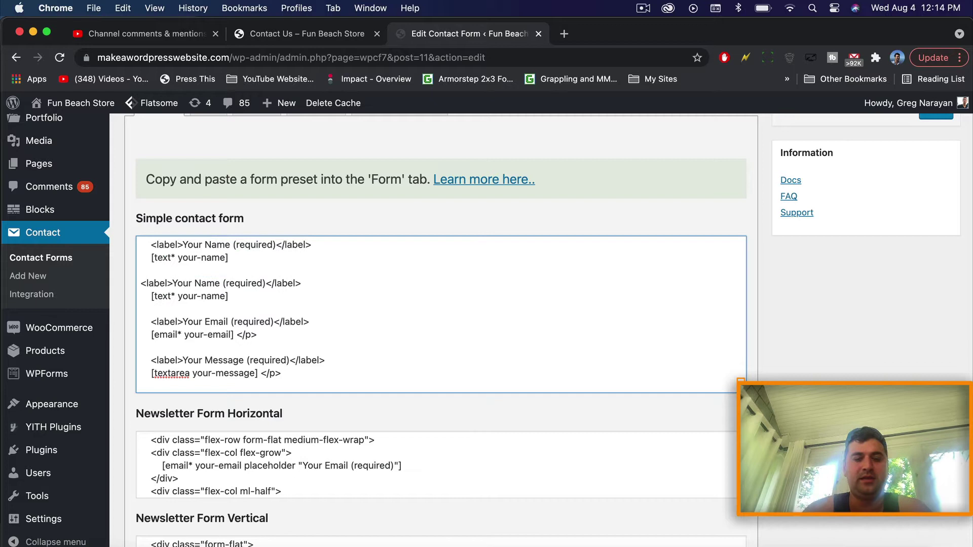
key("cmd+z")
key("cmd+z")
key("cmd+z")
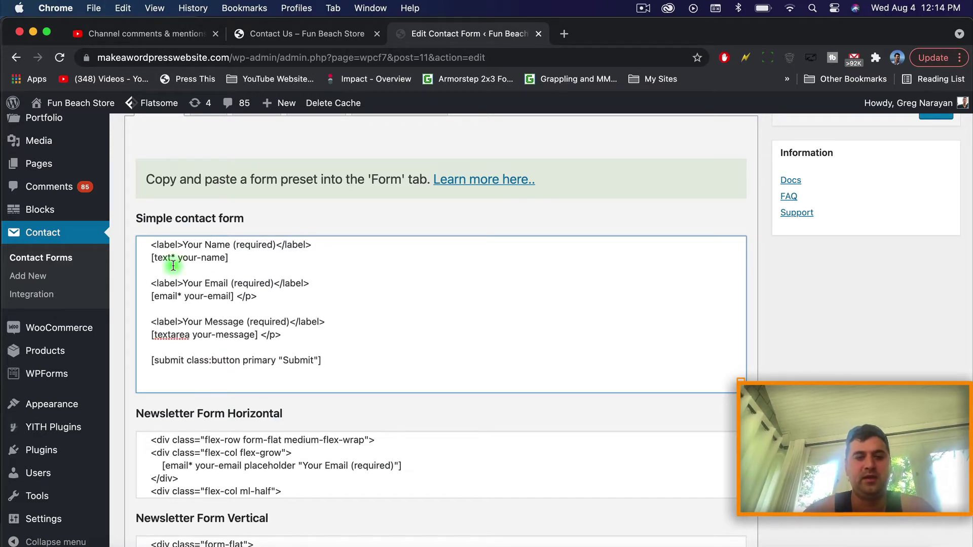
Step: Scroll back up and bring up the form template editor
scroll(239, 363, "down", 1)
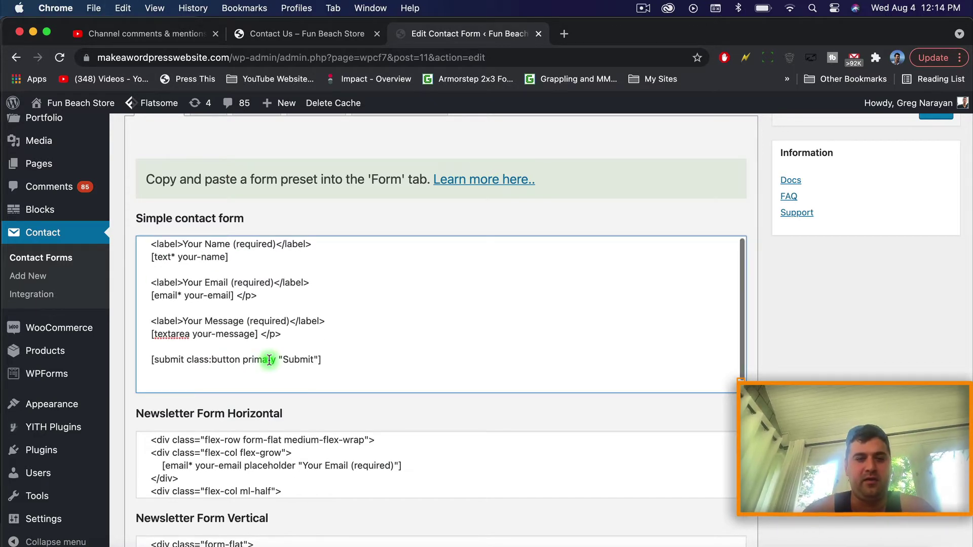
left_click(234, 361)
scroll(289, 332, "up", 1)
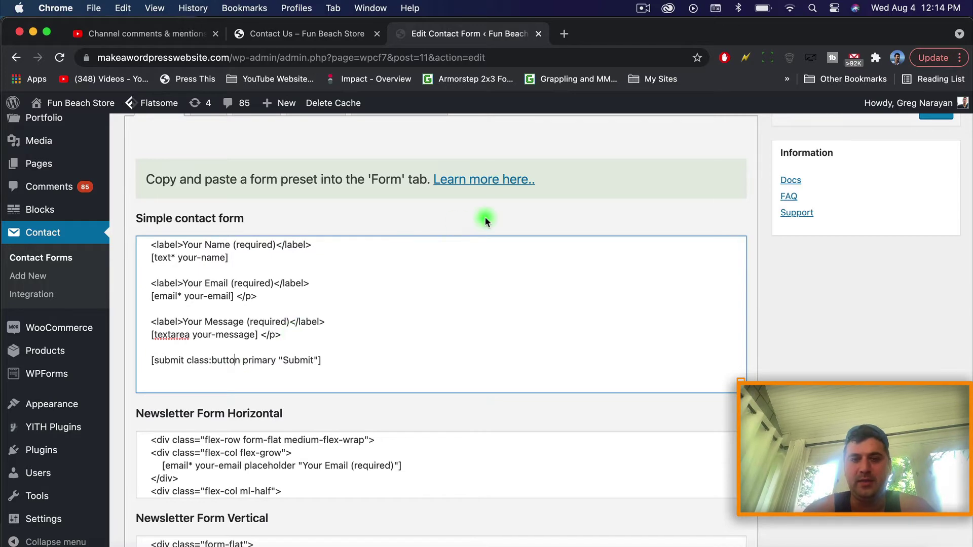
scroll(485, 217, "up", 5)
left_click(208, 316)
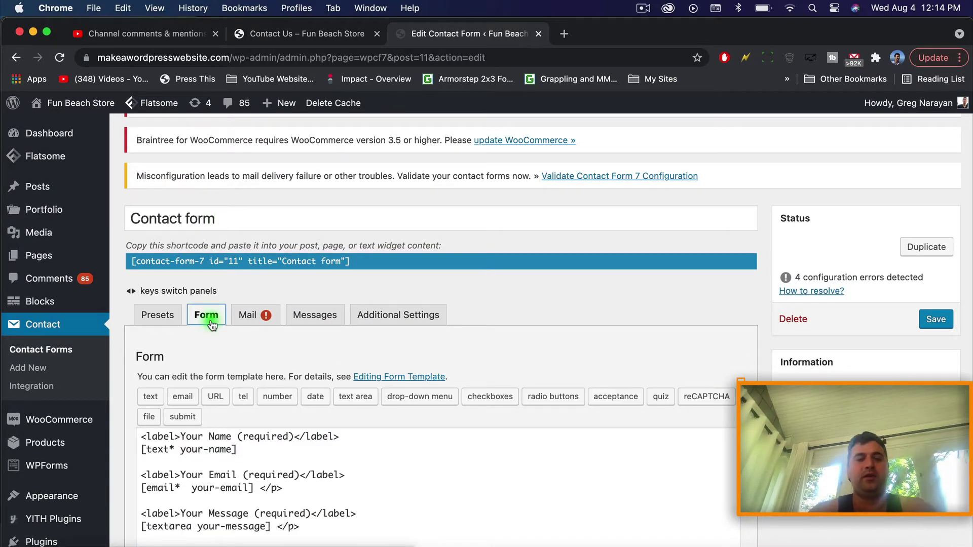
Step: After a look at the live Contact Us page, add blank lines after the Your Email field's </p>
scroll(274, 405, "down", 5)
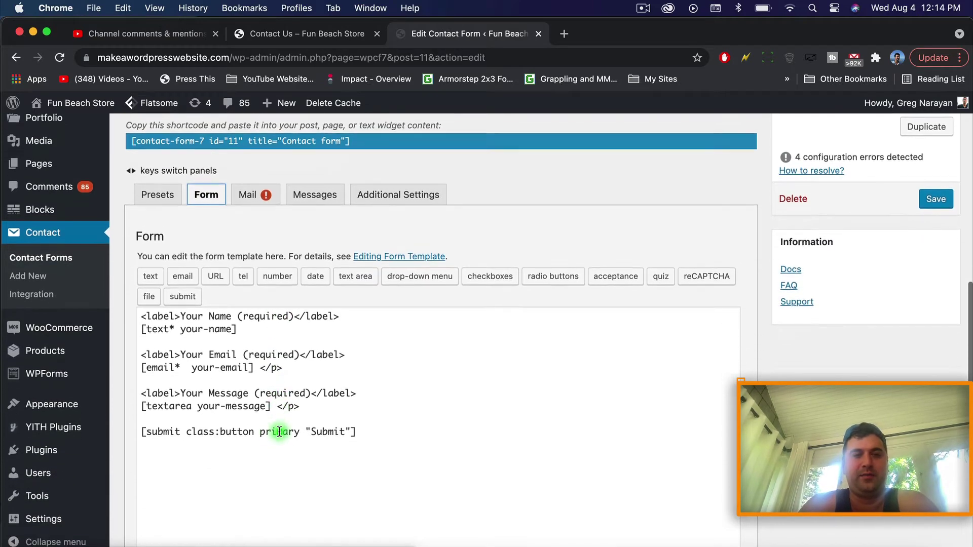
scroll(279, 432, "down", 5)
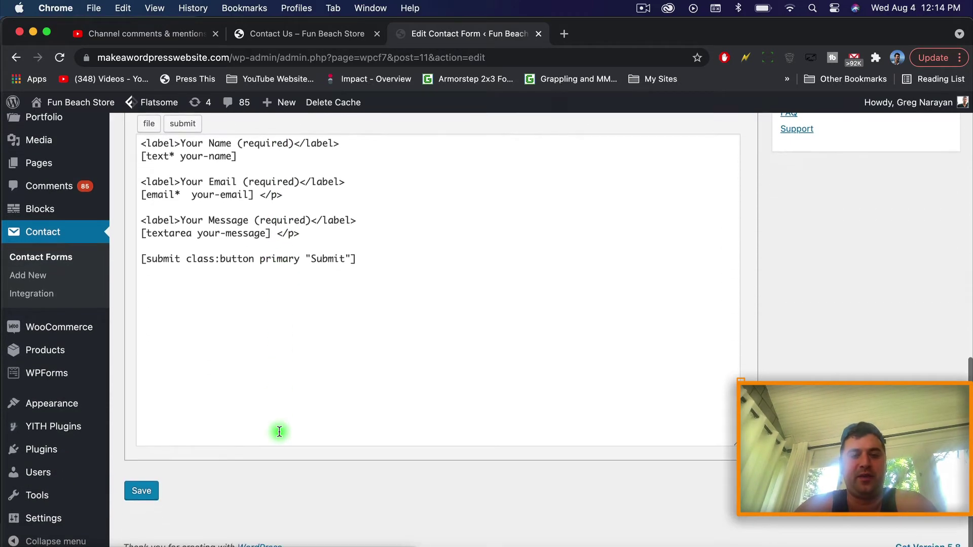
scroll(279, 431, "up", 3)
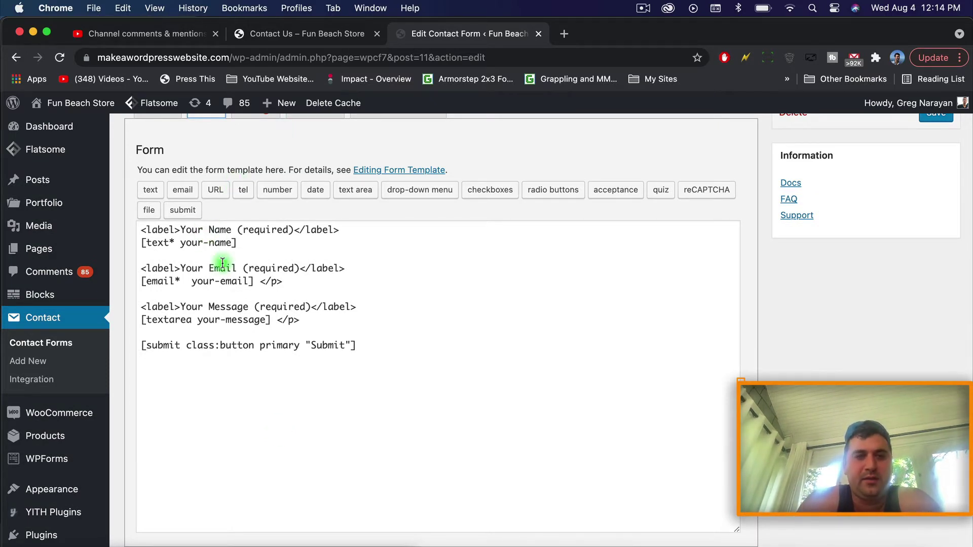
left_click(266, 32)
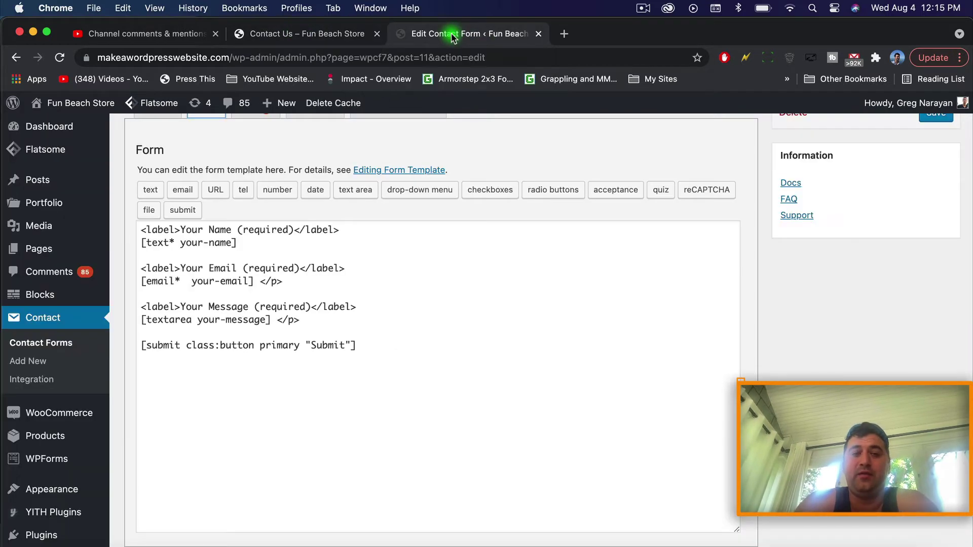
left_click(453, 35)
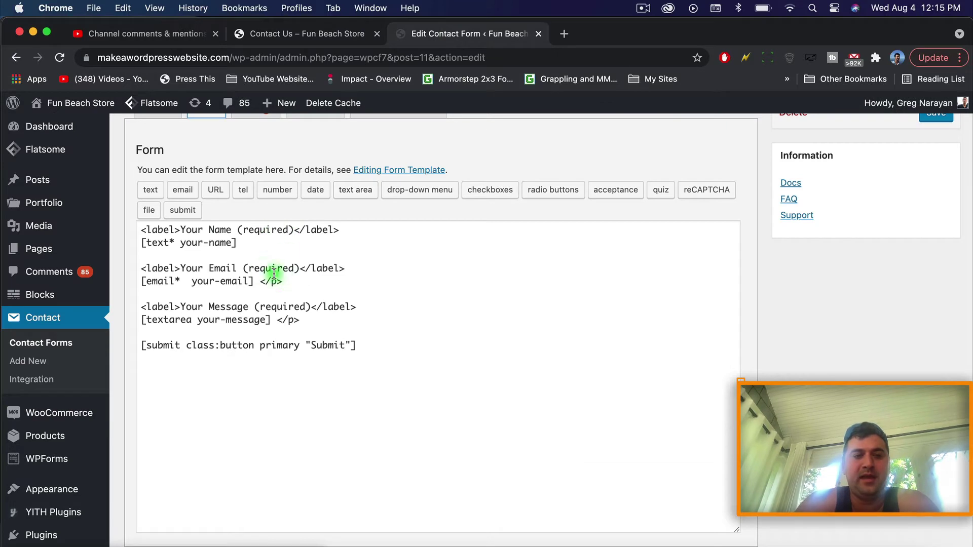
left_click(297, 281)
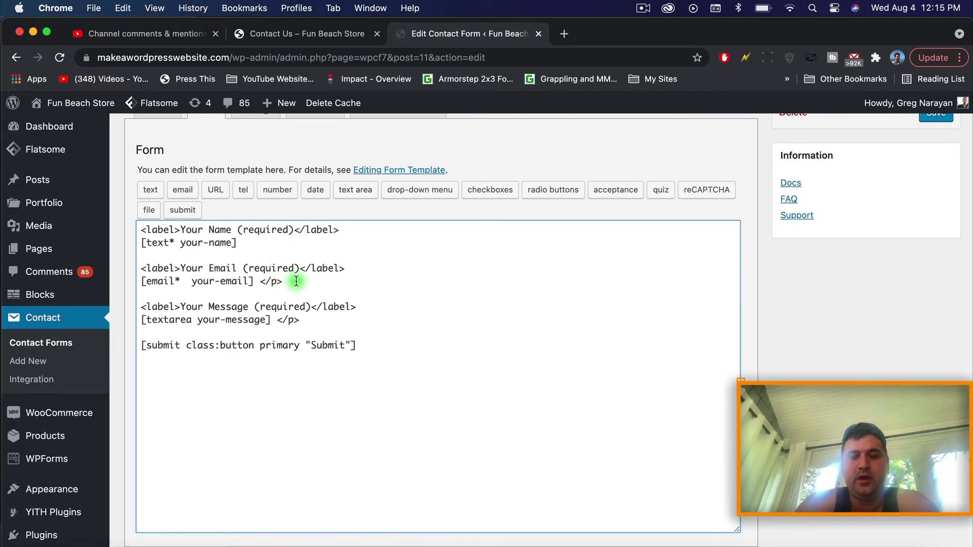
key("Return")
key("Return")
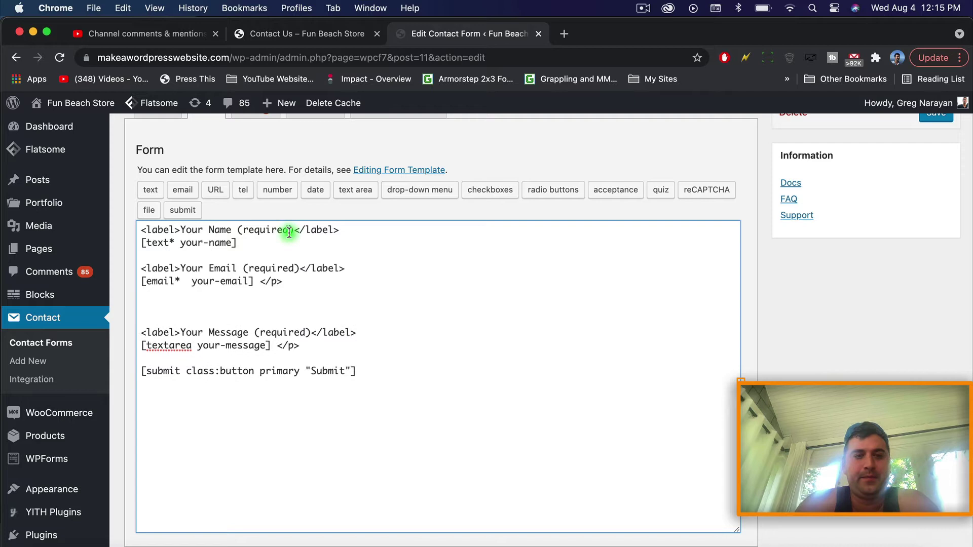
Step: Insert a required telephone tag, [tel* your-telephone], below the email field
left_click(242, 189)
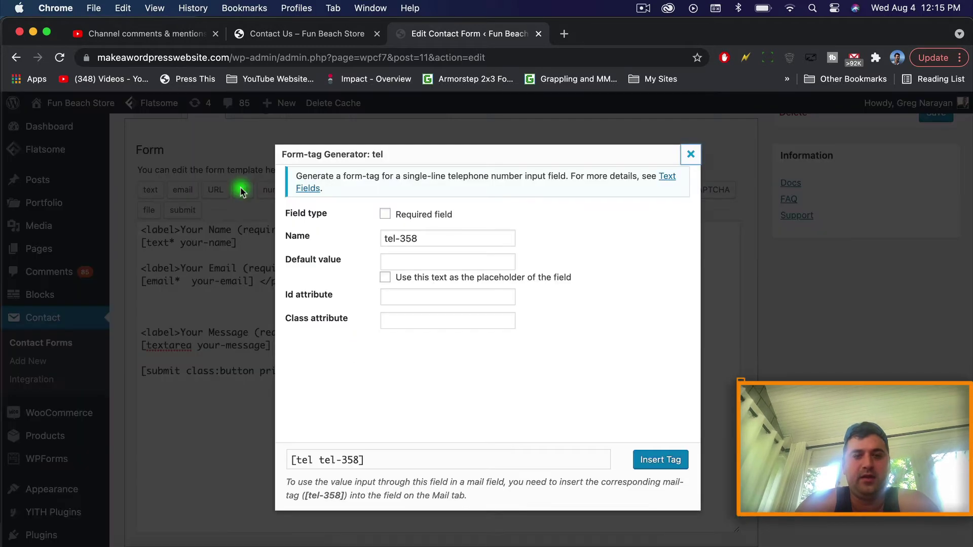
triple_click(397, 239)
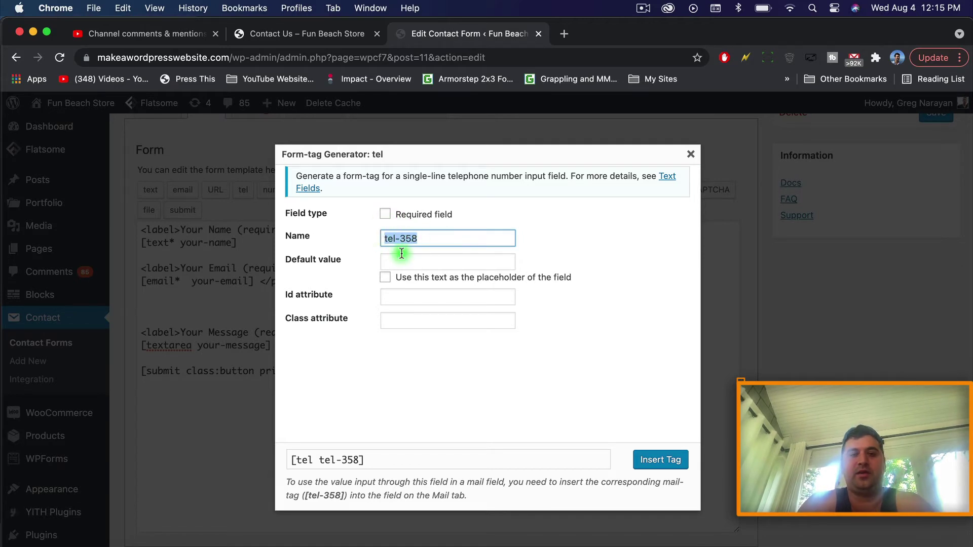
type("your-telephone")
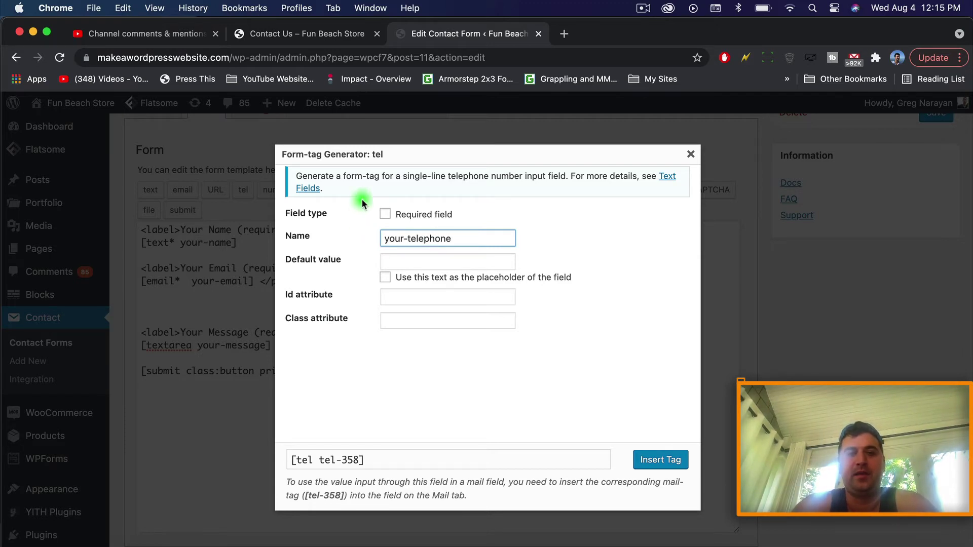
left_click(384, 214)
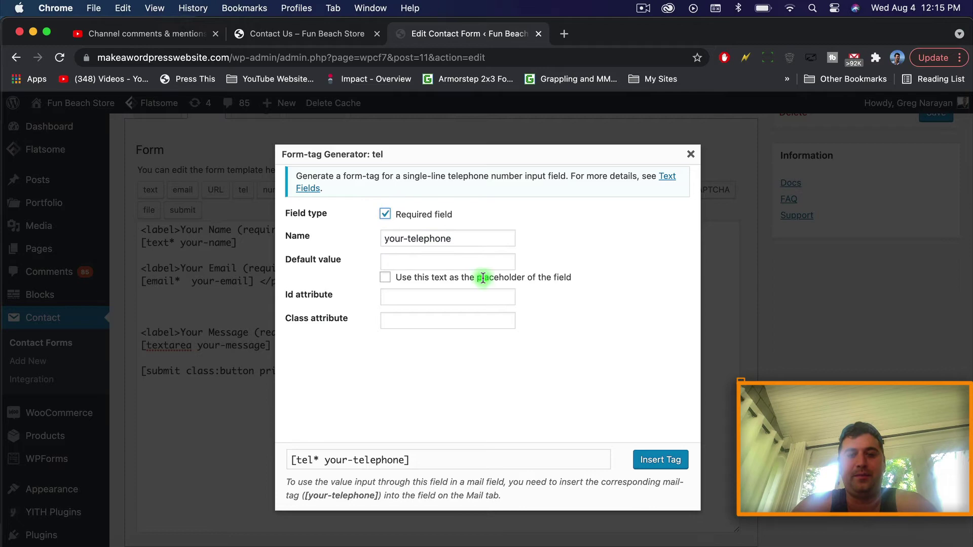
left_click(638, 459)
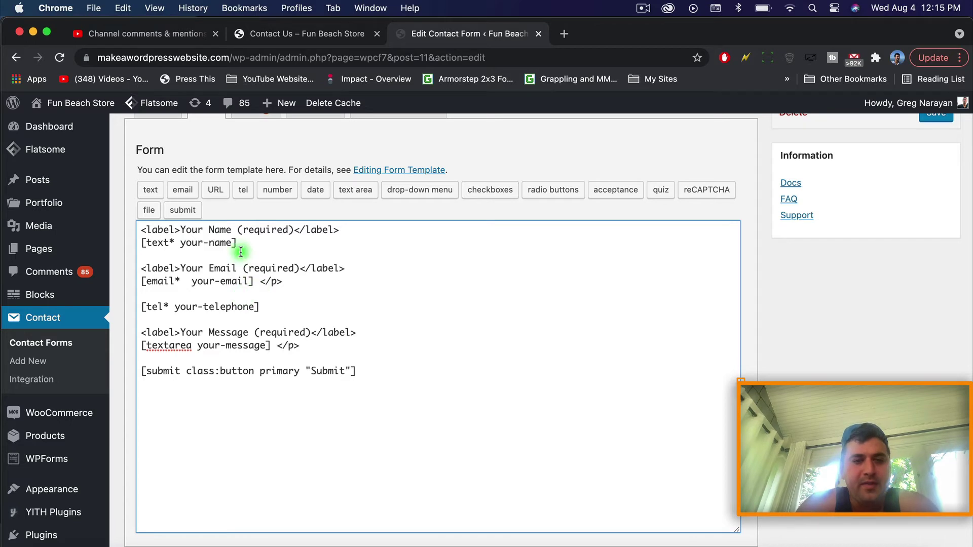
Step: Copy the Your Email (required) label line above [tel* your-telephone], ending the tag line with </p>
left_click_drag(238, 245, 141, 244)
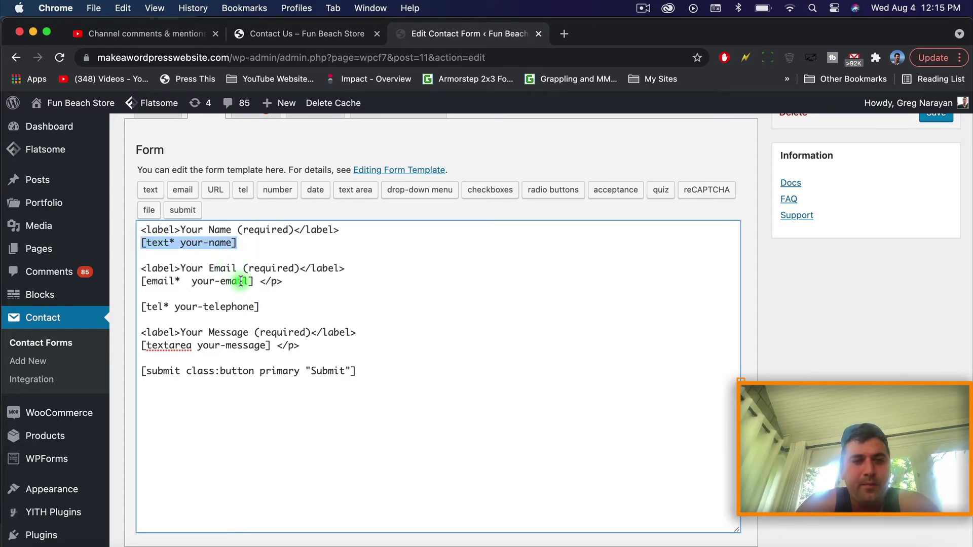
left_click_drag(253, 281, 140, 282)
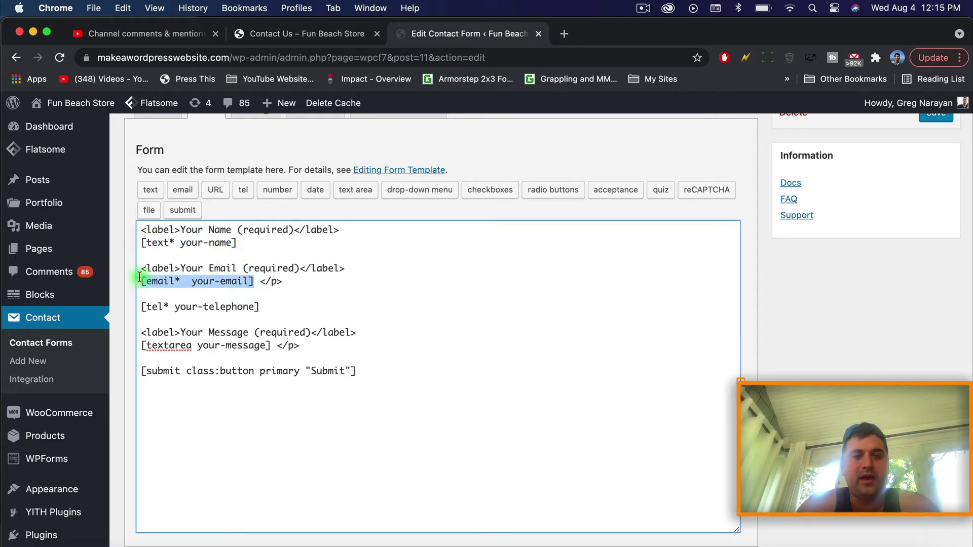
left_click(170, 290)
key("Return")
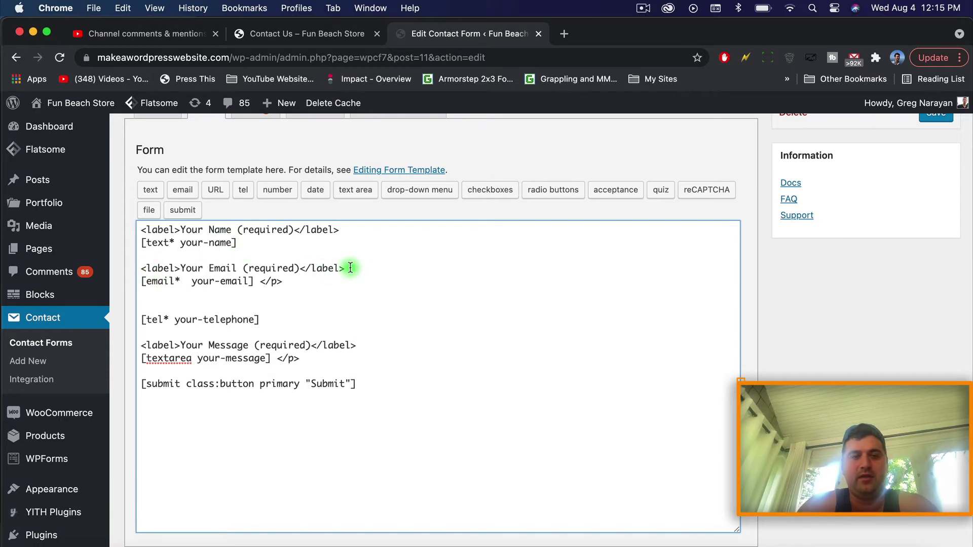
left_click_drag(350, 268, 142, 267)
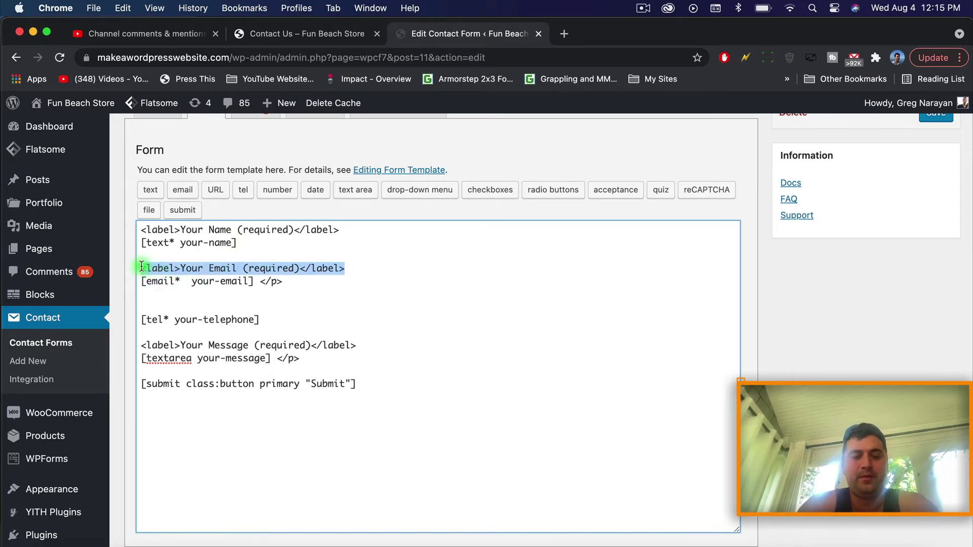
key("cmd+c")
left_click(160, 306)
key("cmd+v")
scroll(213, 136, "down", 1)
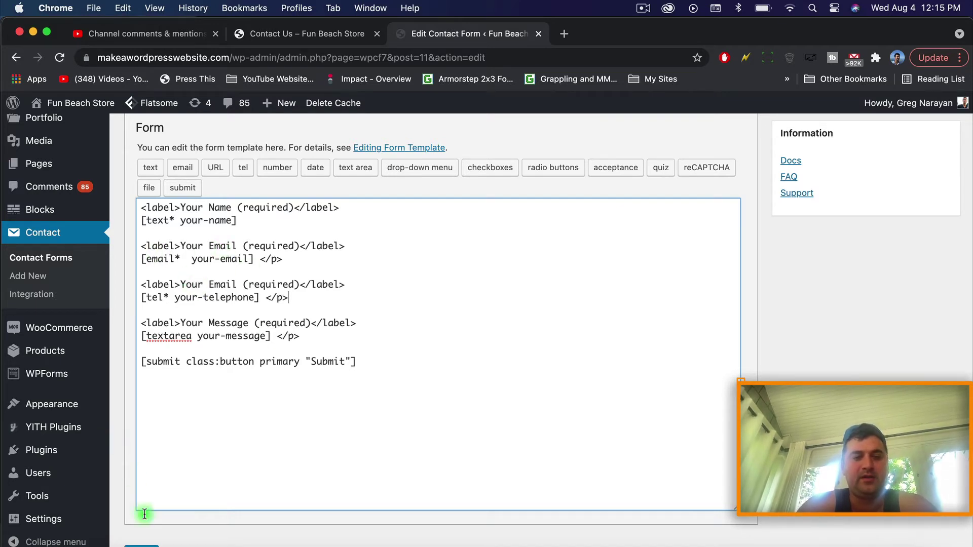
Step: Save Contact form, reload the live Contact Us page, then return to the form editor
left_click(141, 543)
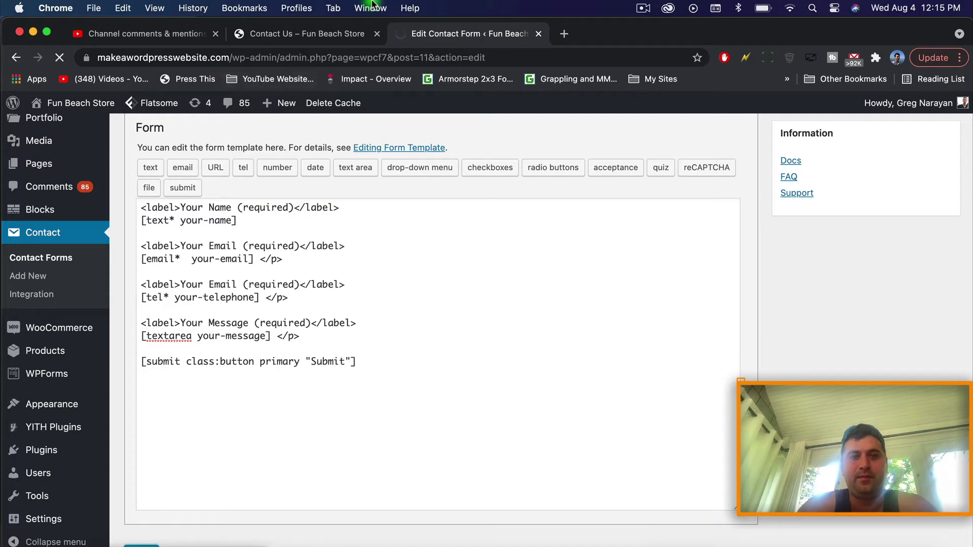
left_click(293, 36)
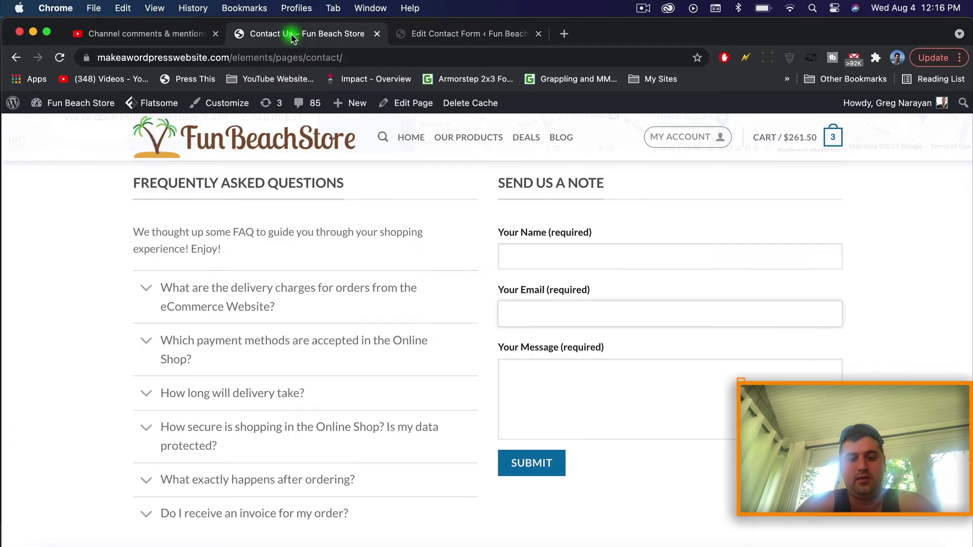
key("super+r")
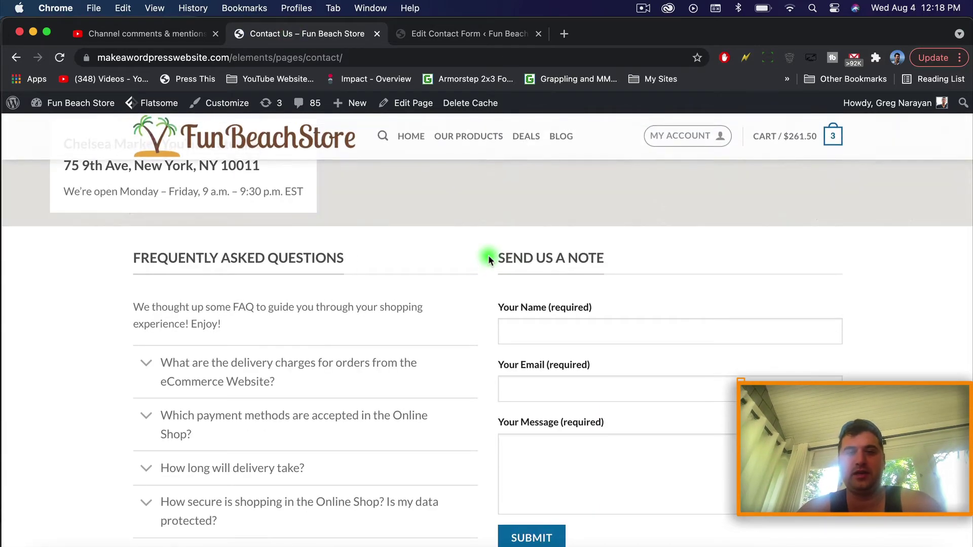
mouse_move(417, 110)
left_click(446, 34)
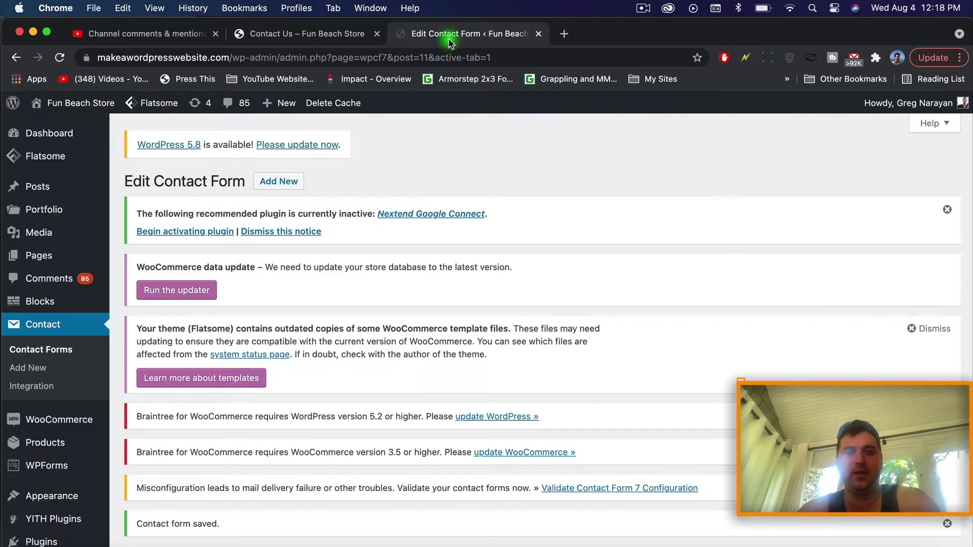
scroll(467, 226, "down", 2)
scroll(467, 226, "down", 6)
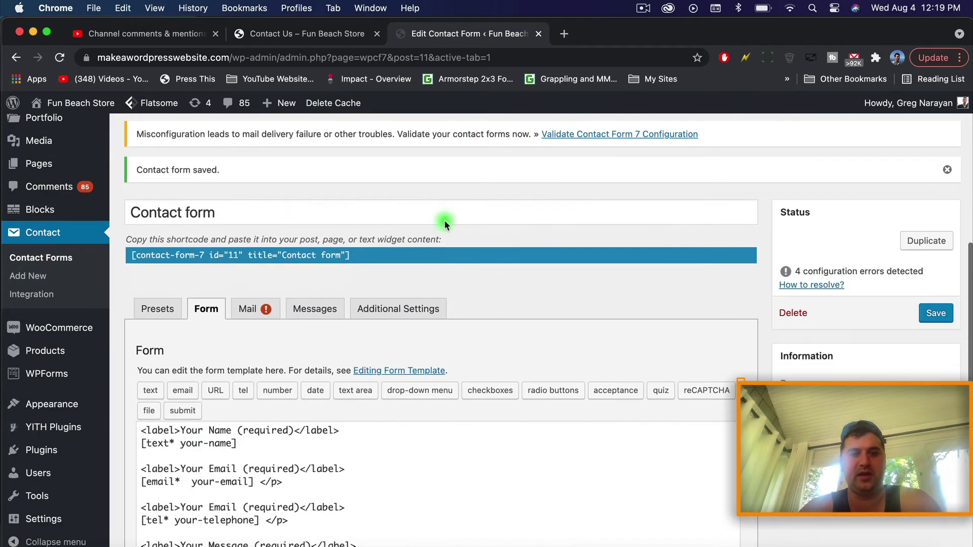
Step: Copy the recipient address from the other form's Mail tab into the new form's To field
left_click(257, 314)
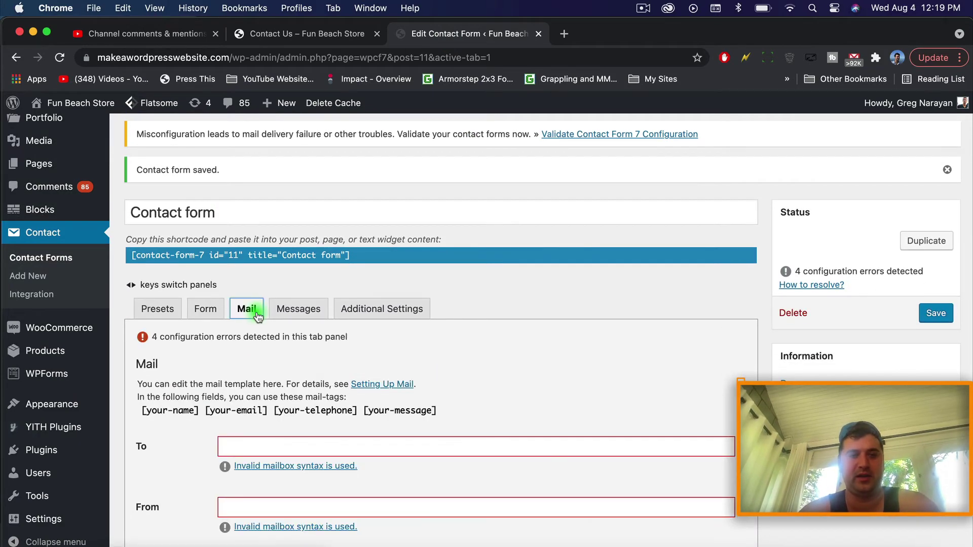
scroll(332, 404, "down", 3)
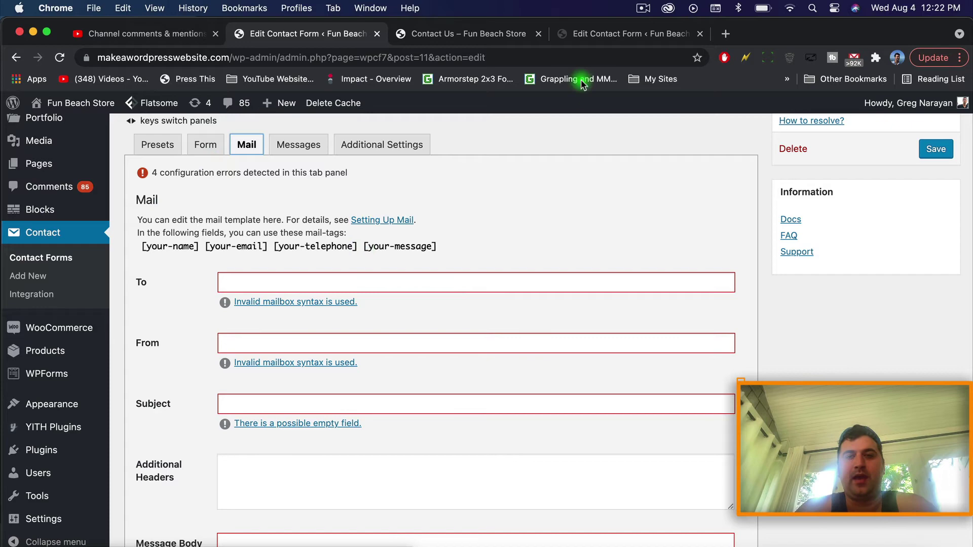
left_click(613, 35)
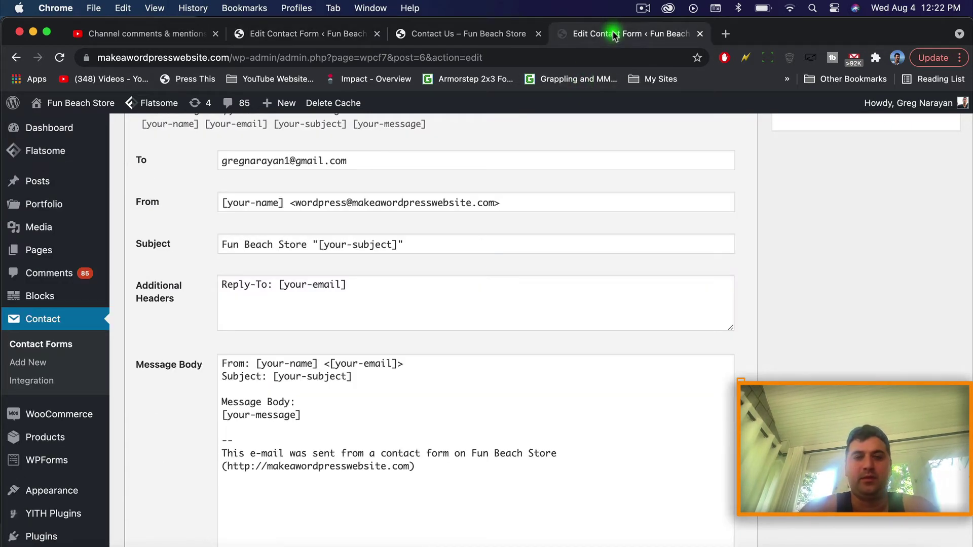
scroll(331, 264, "down", 1)
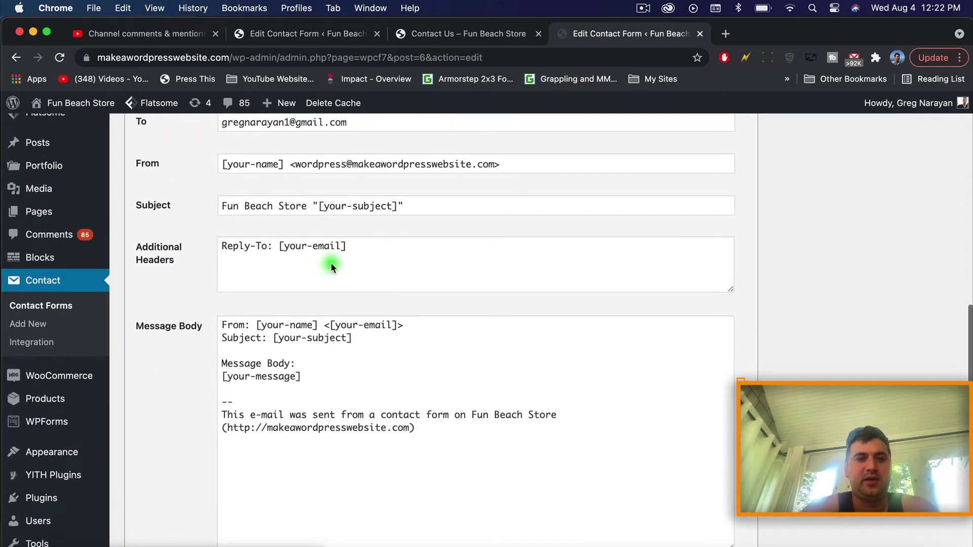
scroll(331, 263, "up", 1)
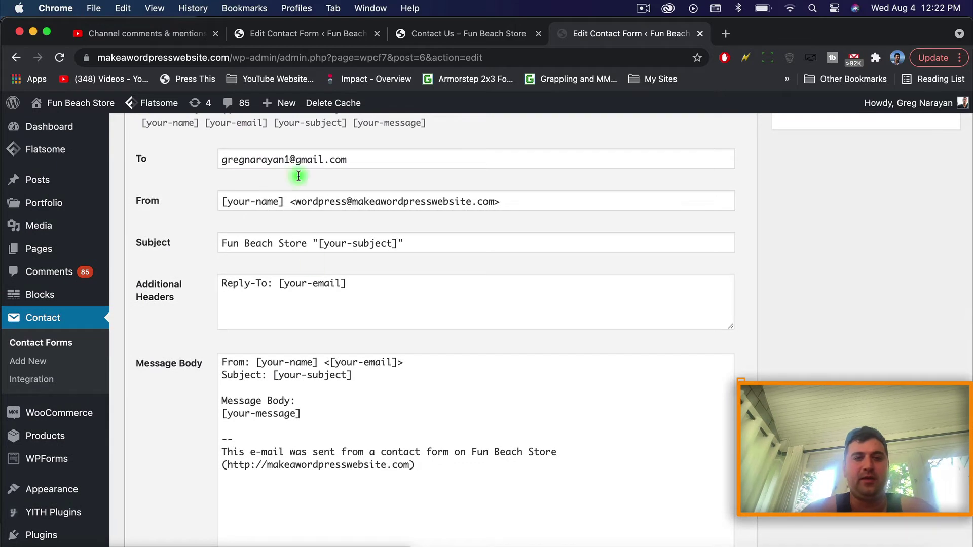
triple_click(287, 161)
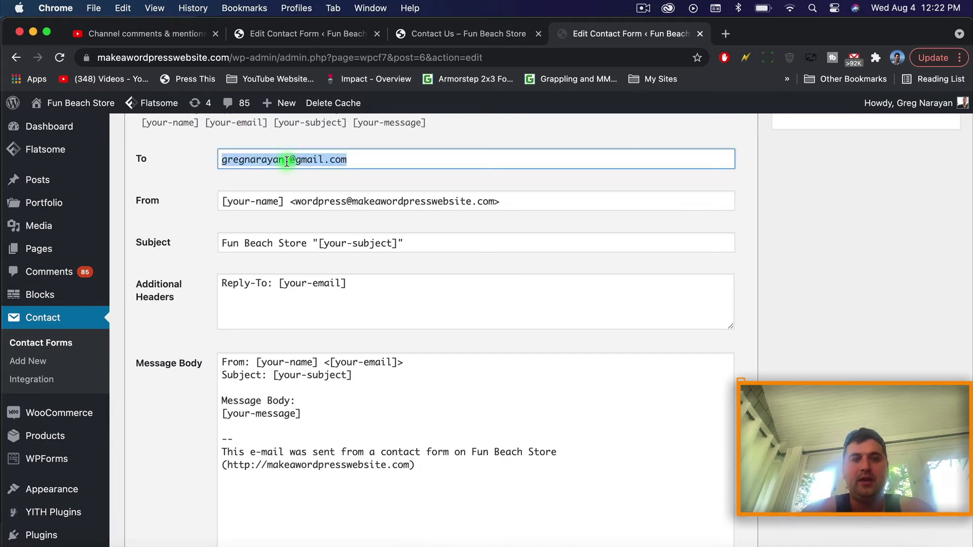
left_click(306, 33)
left_click(299, 283)
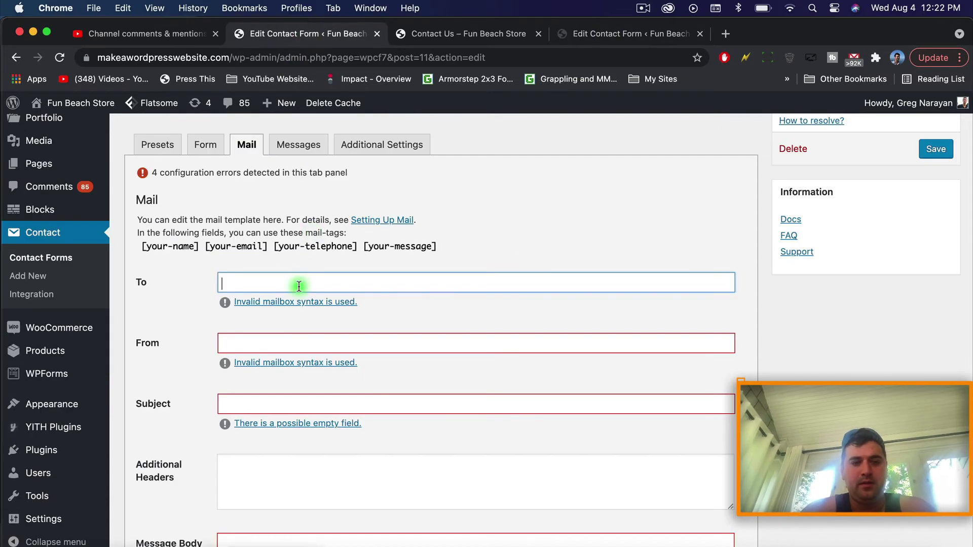
key("super+v")
Step: Copy the original form's From sender and Subject lines into the new form's Mail tab
left_click(595, 34)
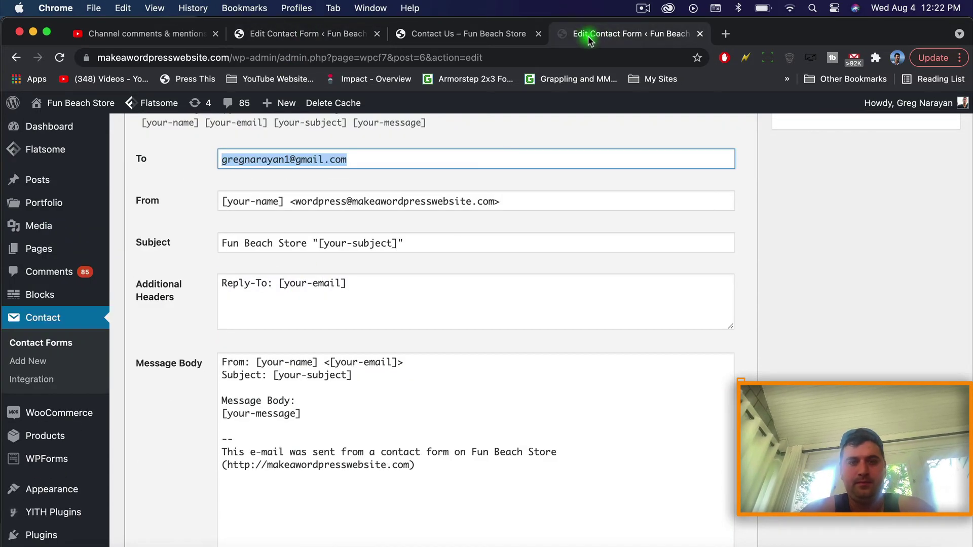
triple_click(283, 209)
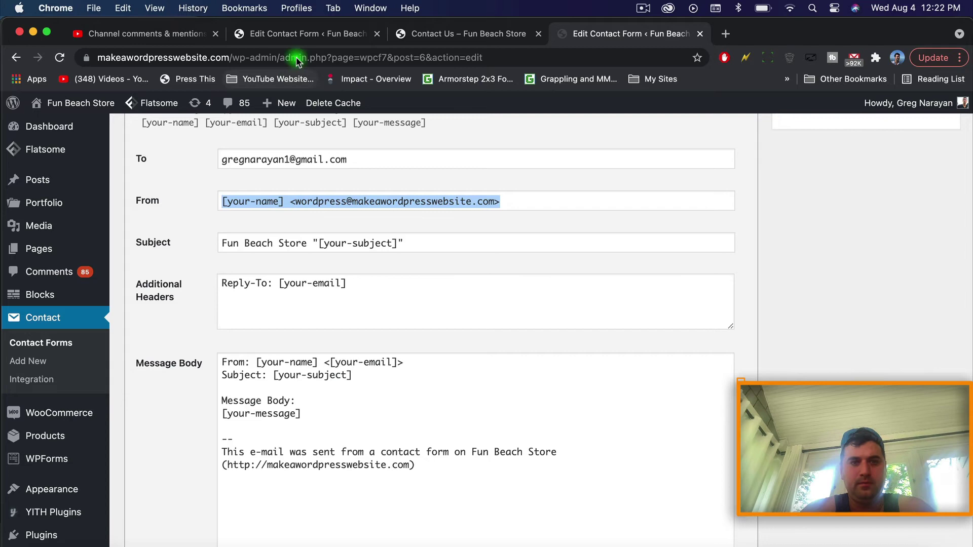
left_click(306, 33)
left_click(295, 319)
key("super+v")
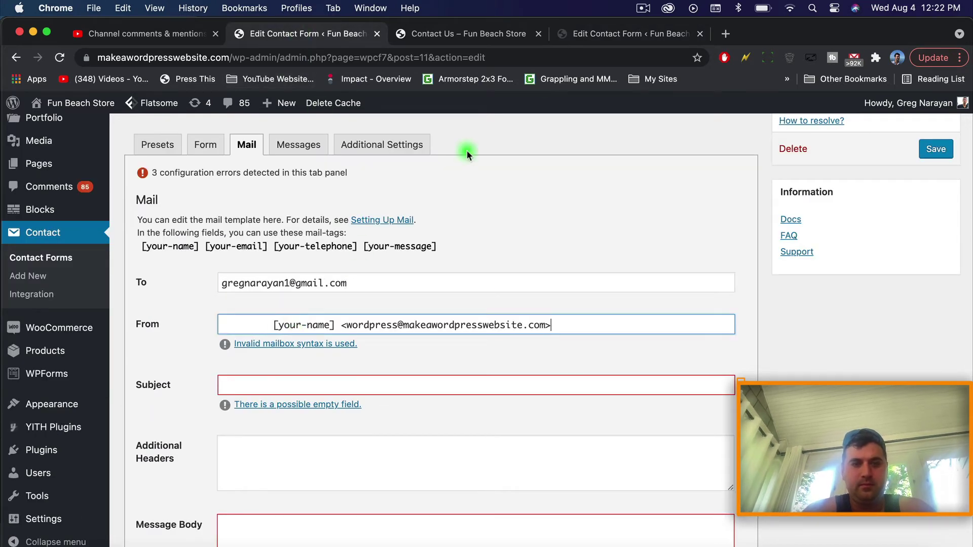
left_click(583, 33)
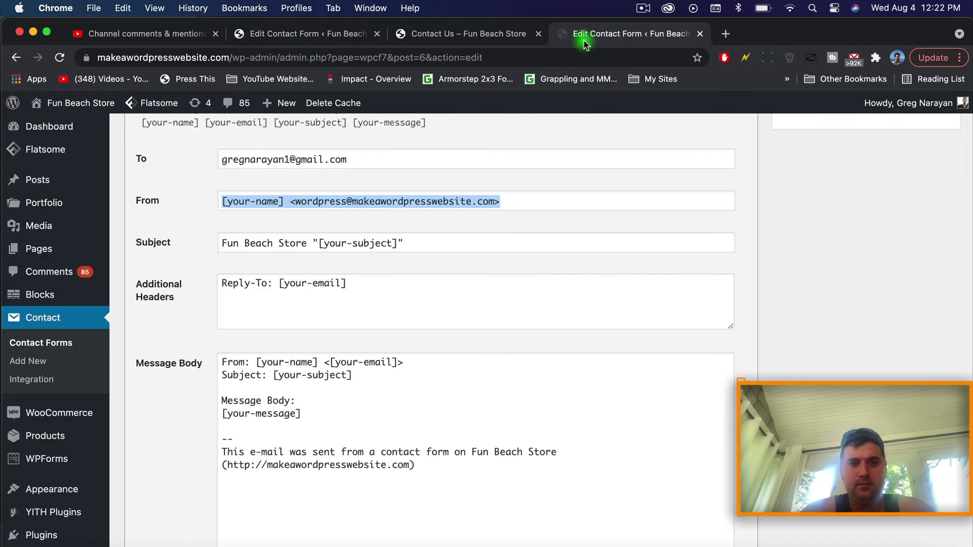
triple_click(278, 244)
left_click(310, 32)
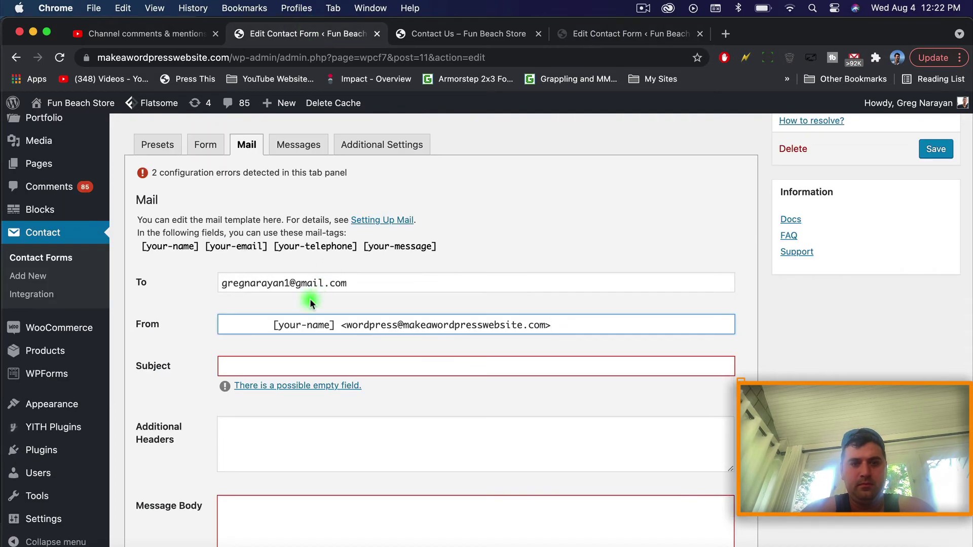
left_click(298, 366)
key("super+v")
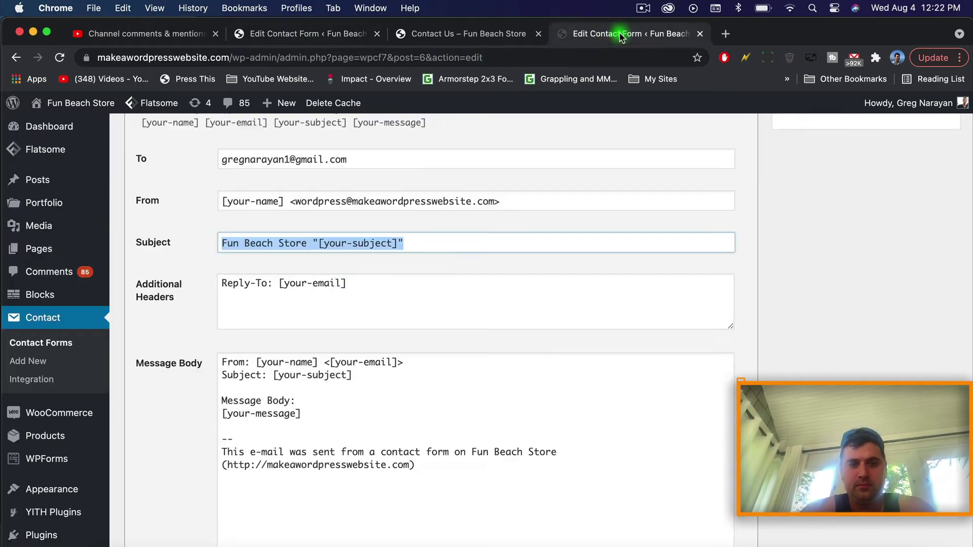
Step: Copy the original form's Message Body template into the new form's empty Message Body
left_click_drag(436, 460, 169, 350)
key("super+c")
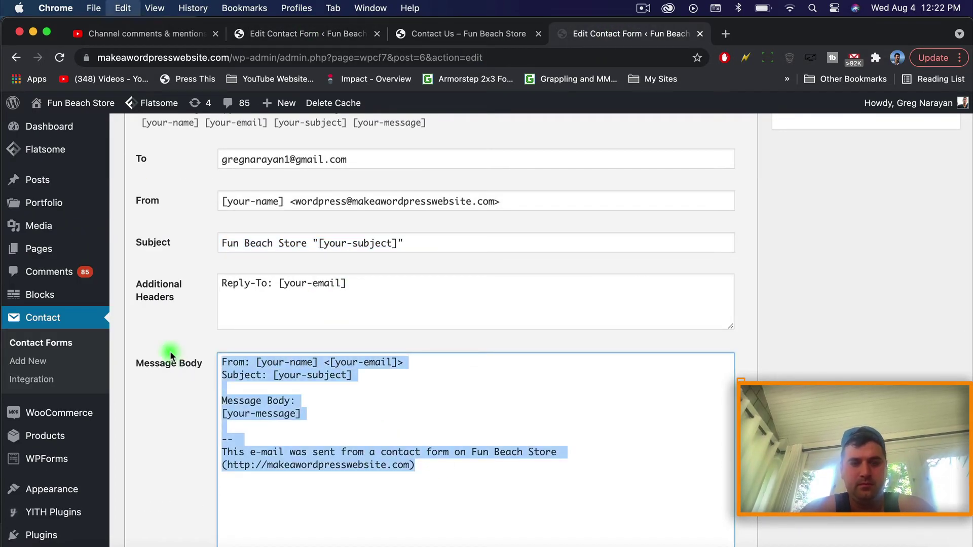
scroll(325, 427, "down", 6)
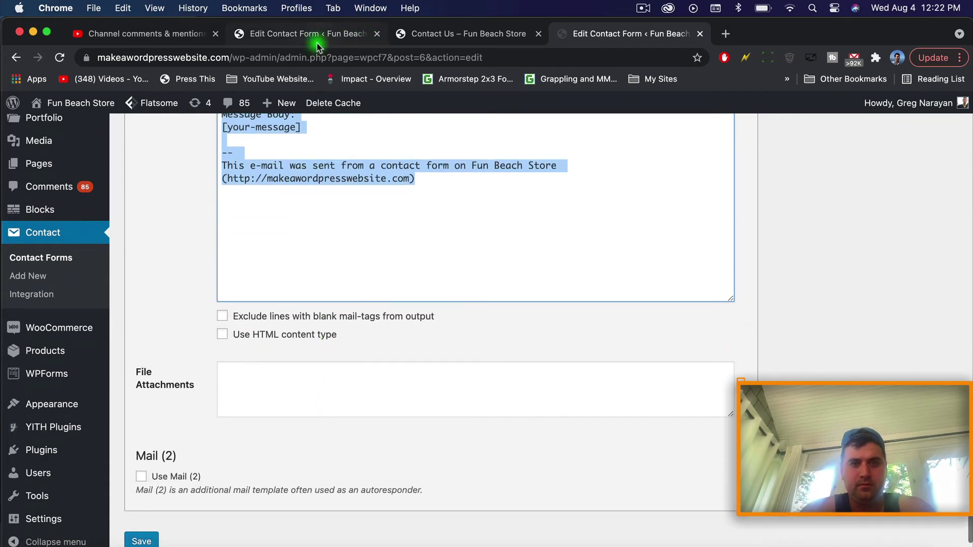
left_click(317, 43)
left_click(260, 529)
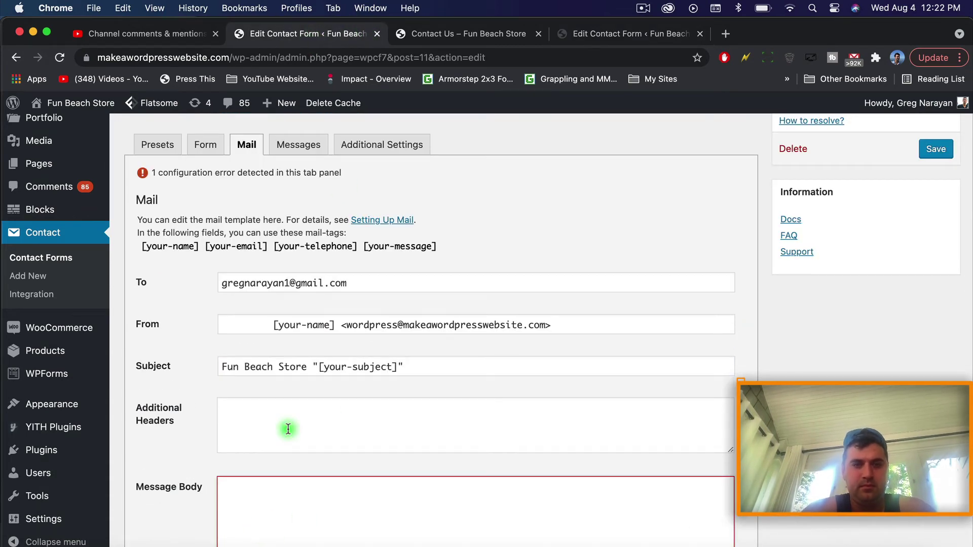
left_click(608, 35)
scroll(574, 244, "up", 6)
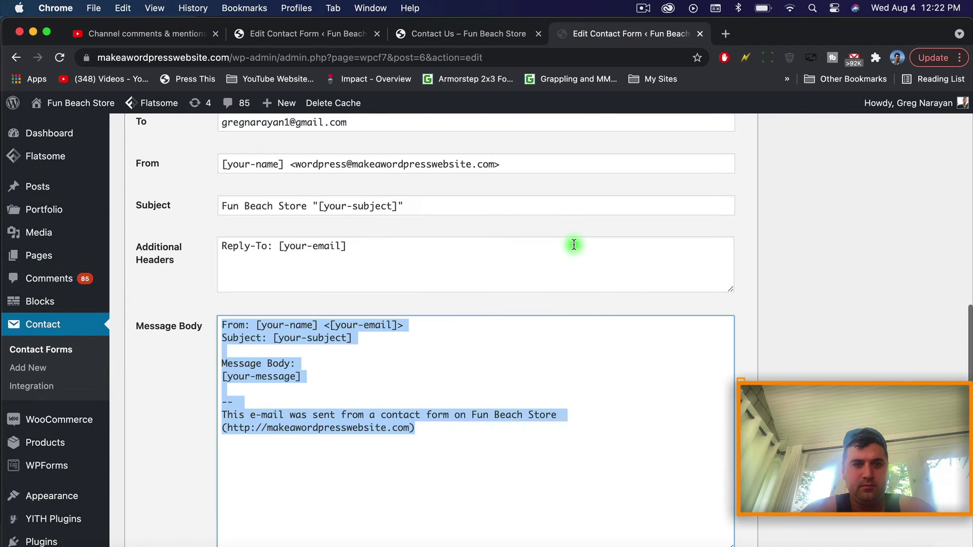
left_click(326, 34)
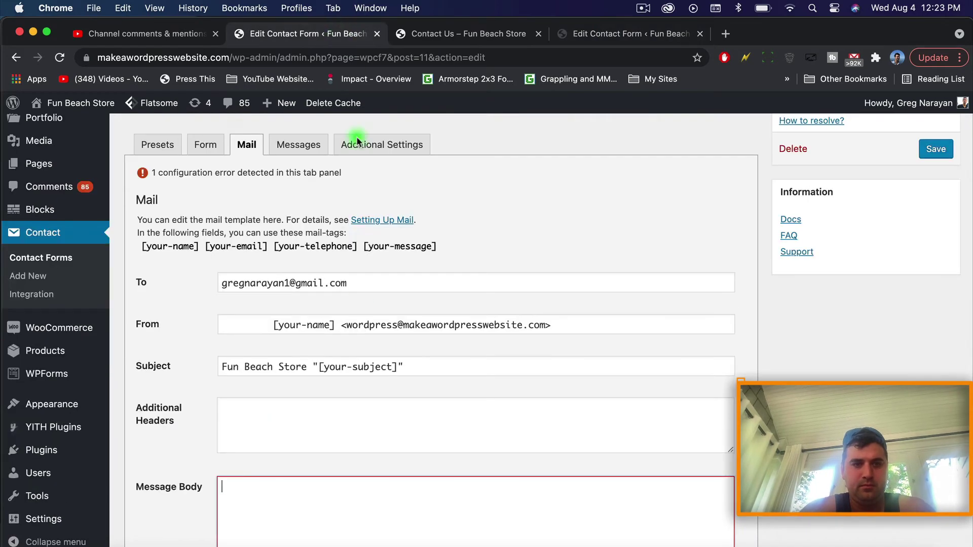
key("super+v")
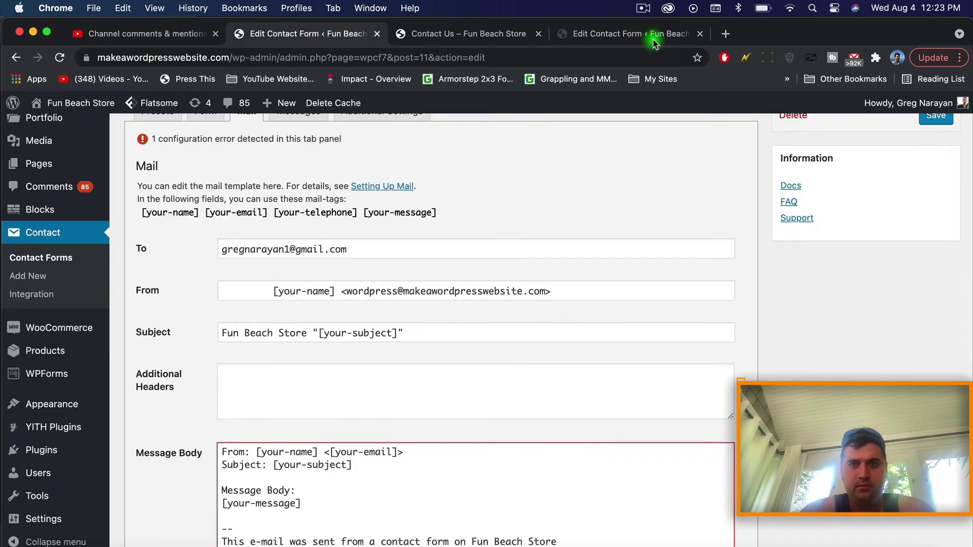
Step: Add the Reply-To: [your-email] additional header and strip the leading spaces from From
left_click(631, 34)
left_click(271, 258)
key("super+a")
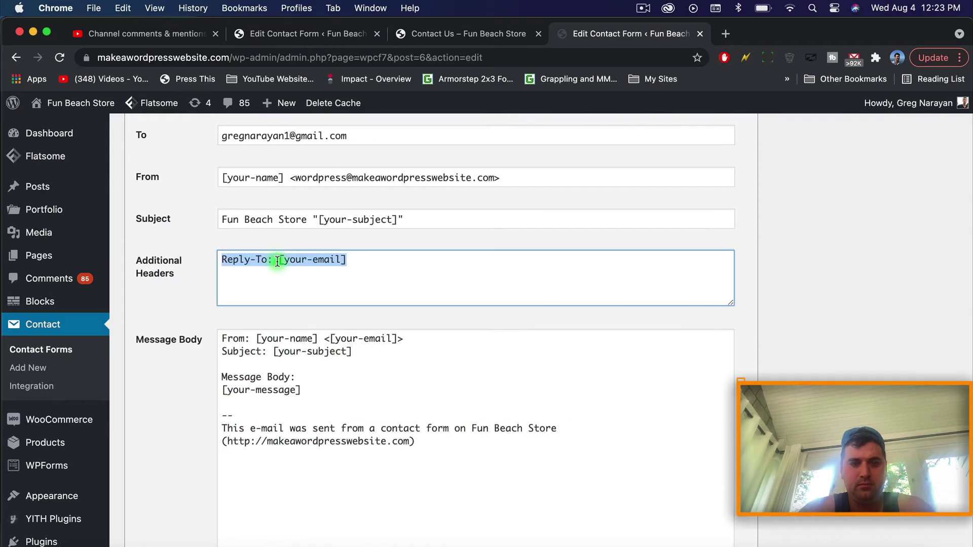
left_click(334, 34)
left_click(321, 350)
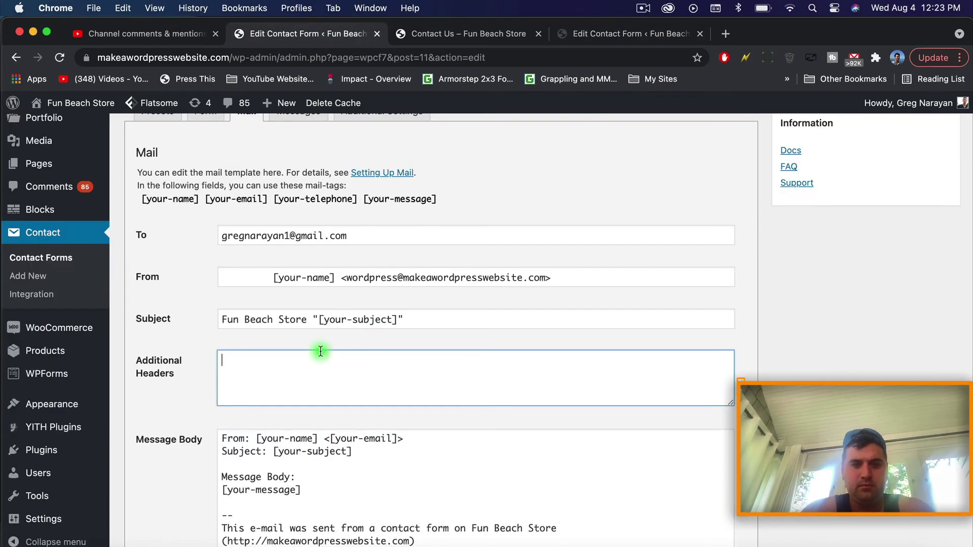
key("super+v")
left_click(274, 278)
key("super+BackSpace")
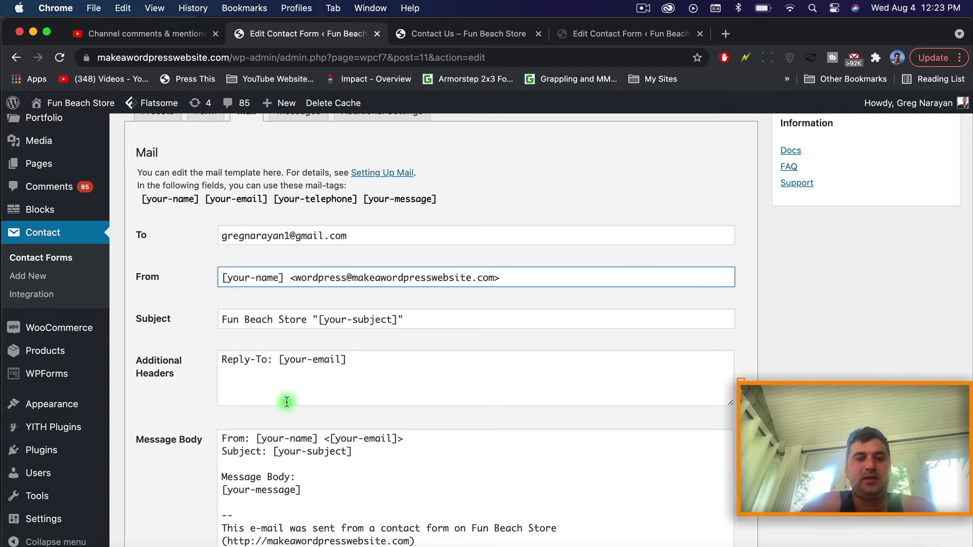
scroll(315, 452, "down", 6)
scroll(314, 455, "down", 2)
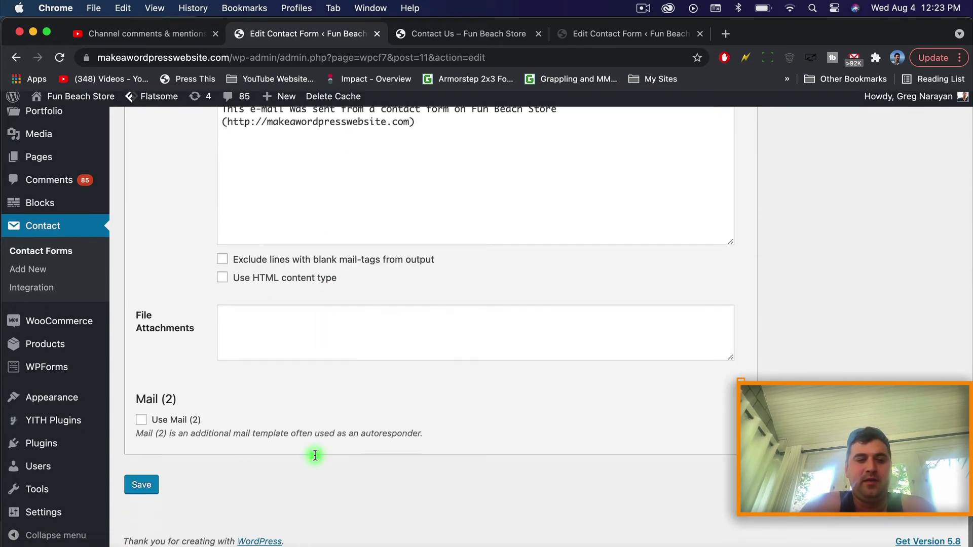
Step: Save the mail settings, change the third label's 'Email' to 'Telephone', and save again
left_click(141, 492)
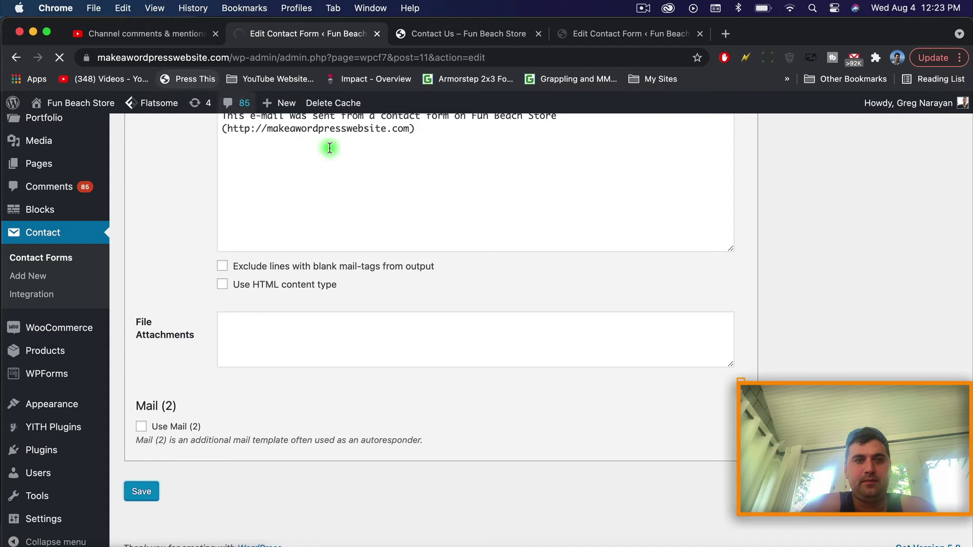
scroll(387, 216, "down", 9)
scroll(387, 216, "up", 1)
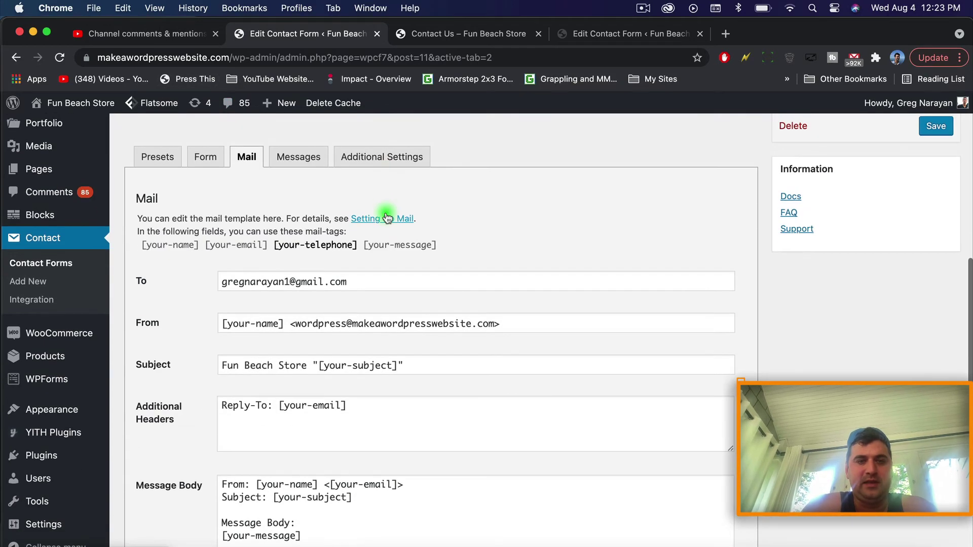
left_click(203, 160)
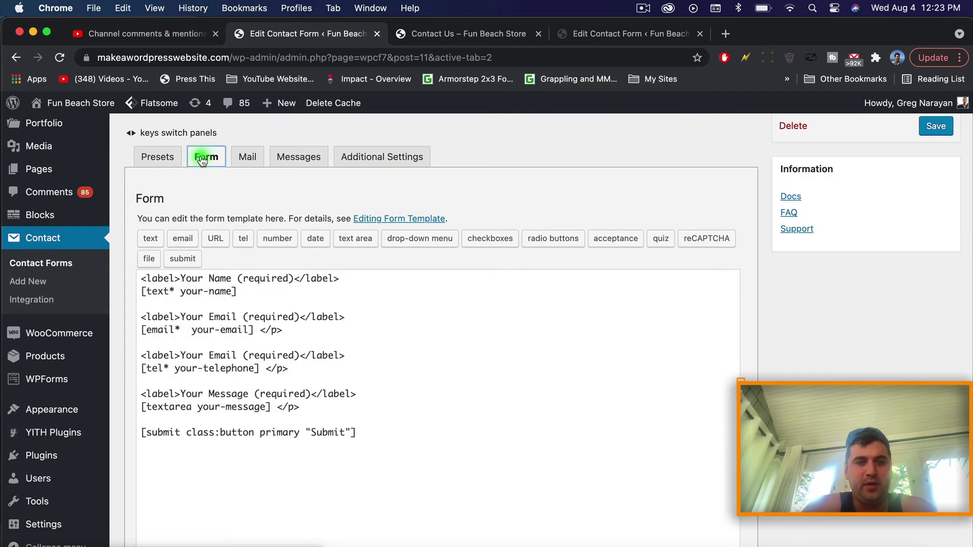
double_click(221, 355)
type("Telephone")
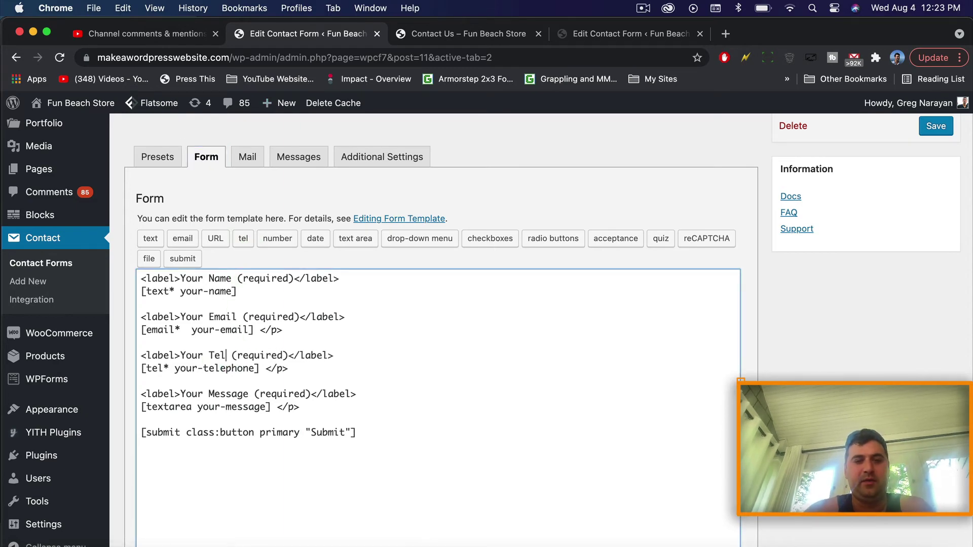
scroll(237, 370, "down", 5)
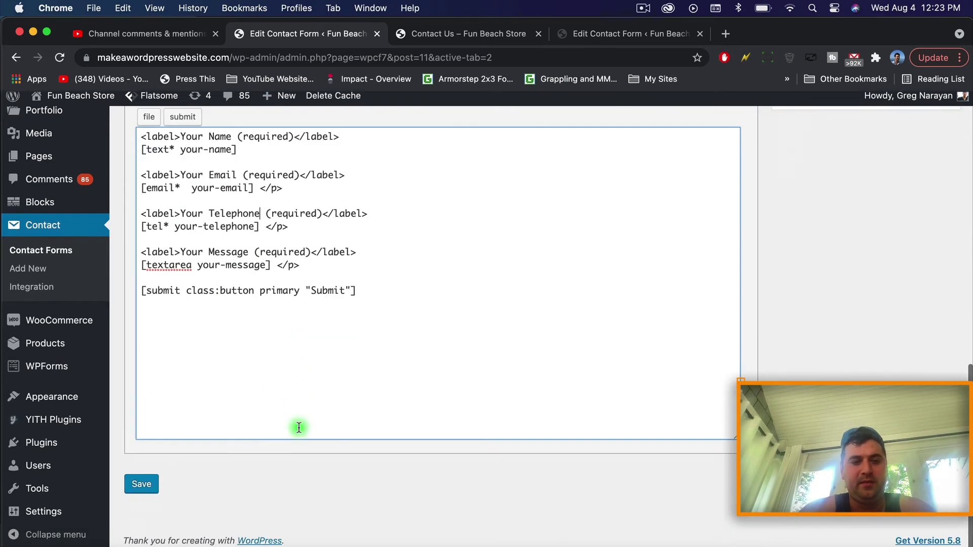
left_click(138, 491)
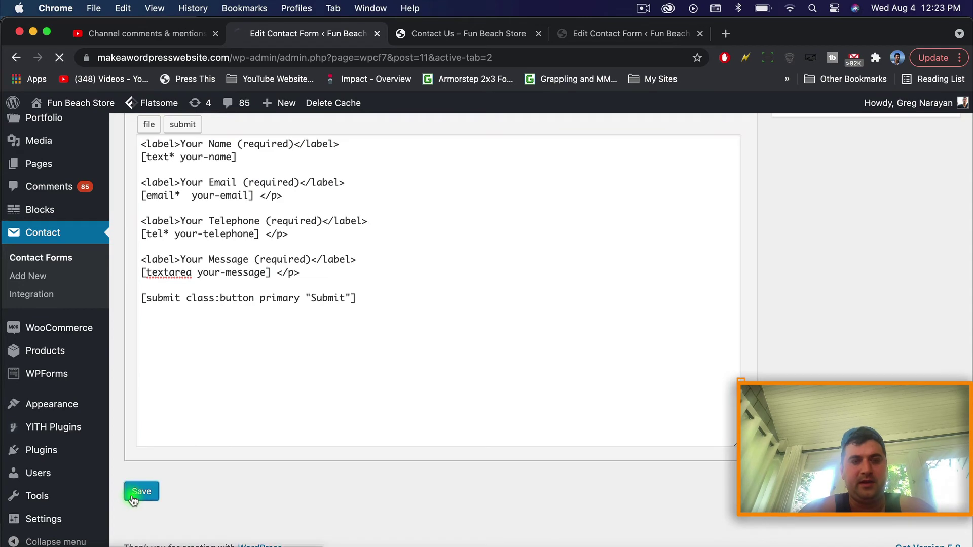
Step: Reload the live Contact Us page, clear the site cache, and scroll to the Your Telephone field
left_click(434, 34)
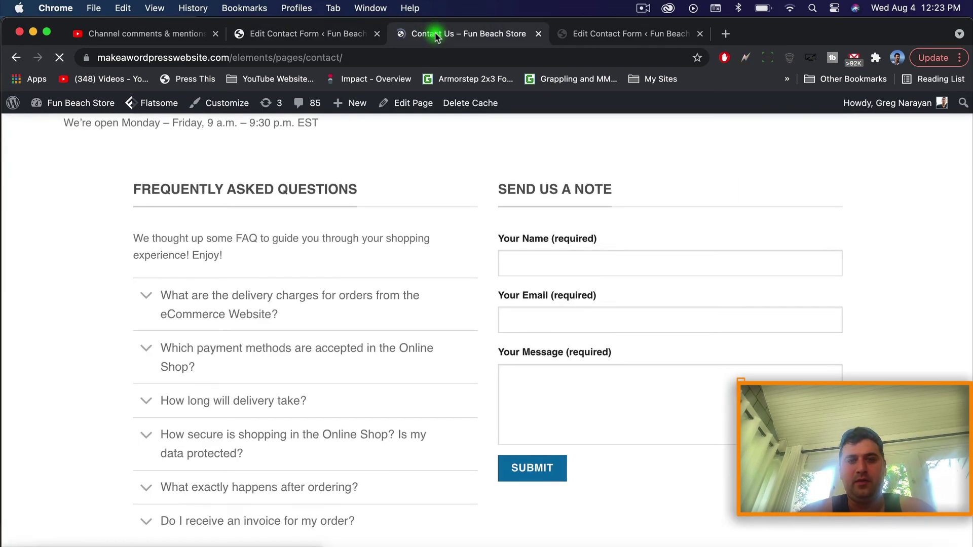
key("super+r")
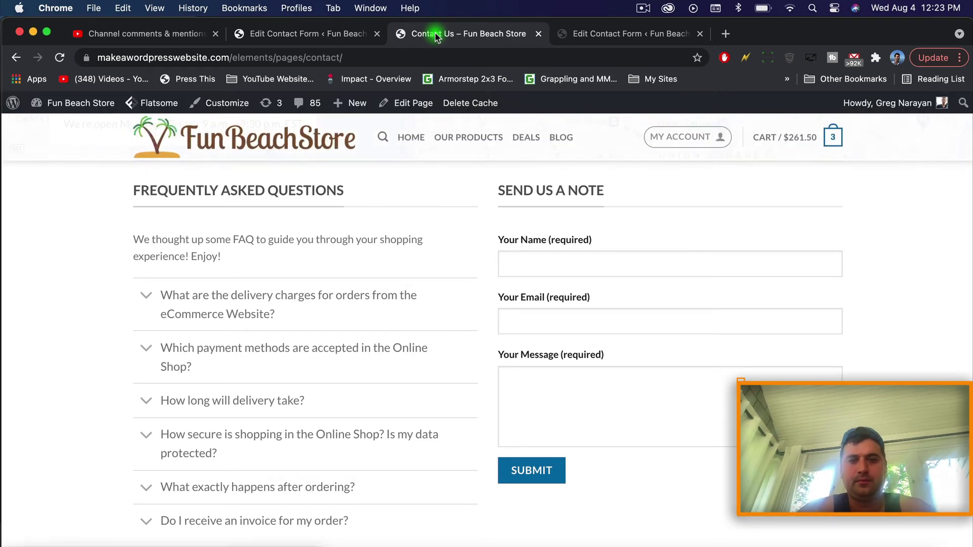
left_click(480, 104)
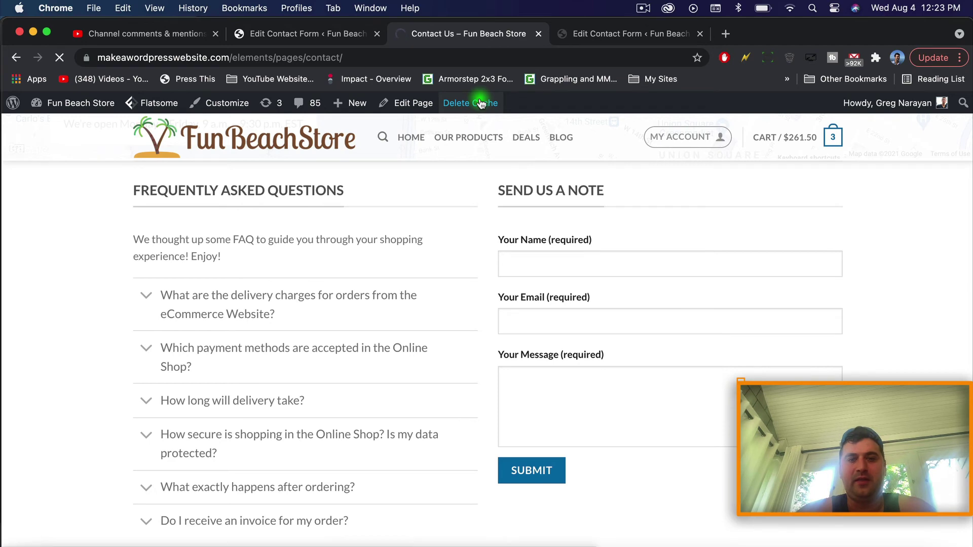
scroll(565, 250, "down", 6)
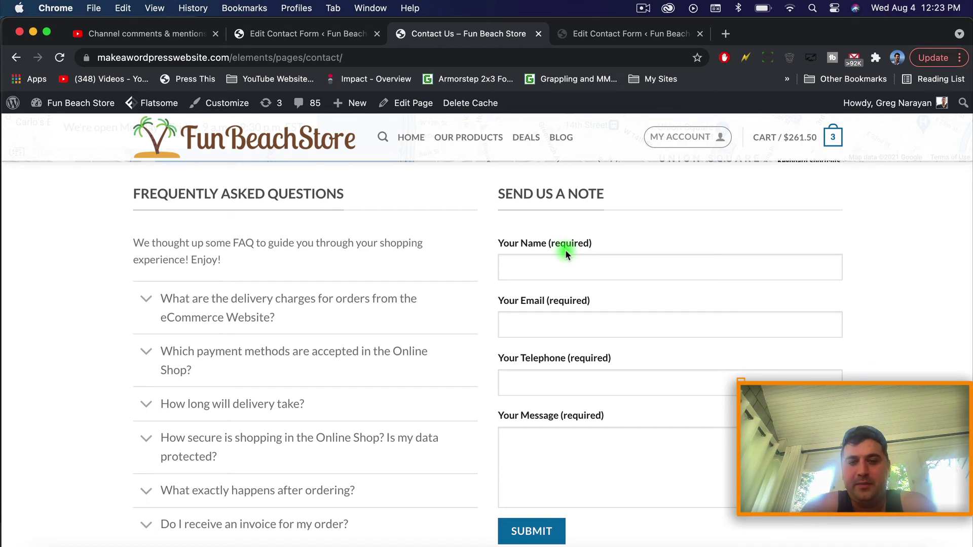
left_click(553, 267)
left_click(540, 332)
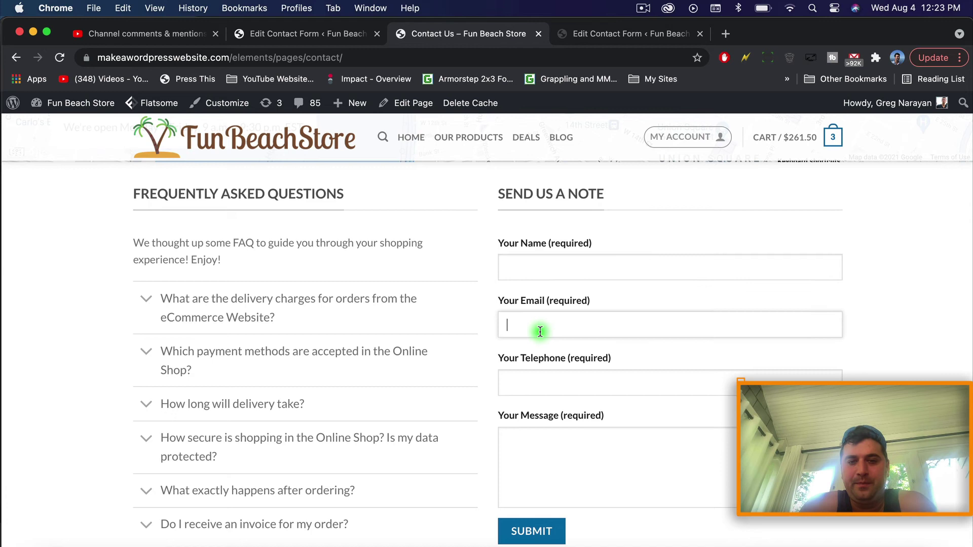
left_click(537, 383)
left_click(543, 436)
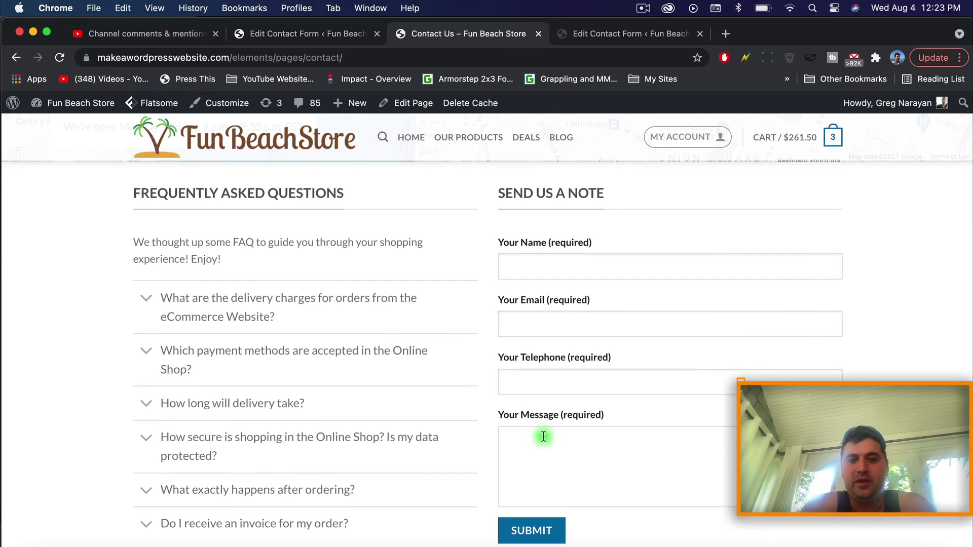
scroll(543, 436, "down", 1)
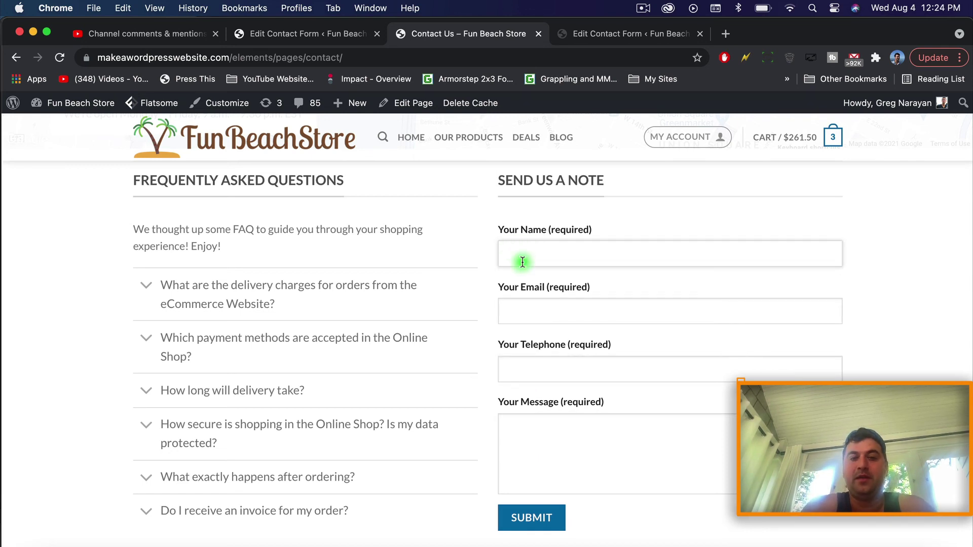
left_click(521, 309)
left_click(530, 368)
left_click(531, 441)
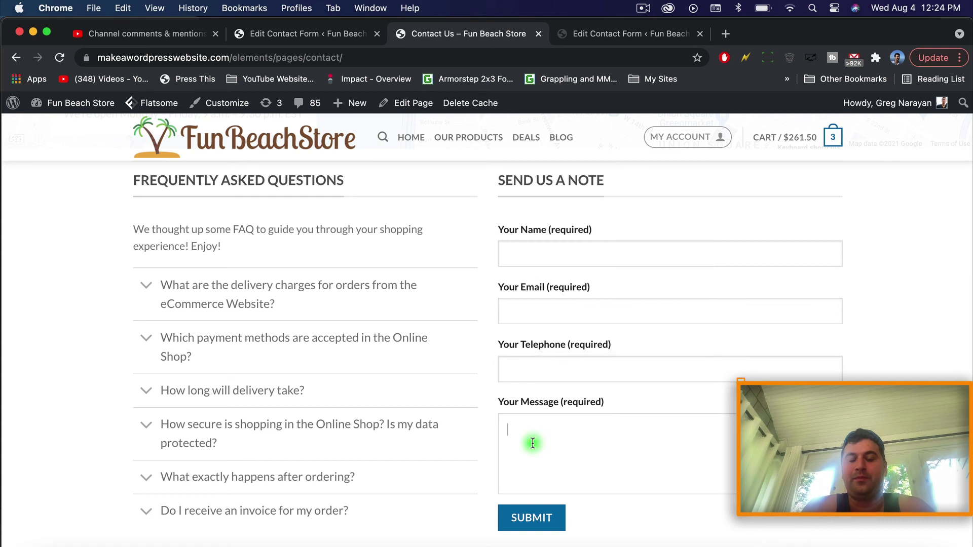